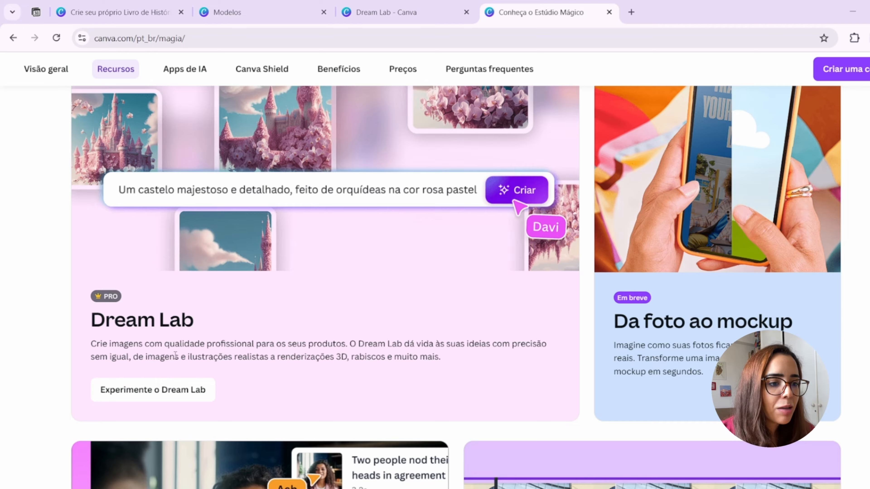
# - Review the Dream Lab, Destaques and Otimização da voz features on the Estúdio Mágico page
pyautogui.scroll(-10, 135, 386)
pyautogui.scroll(-3, 175, 356)
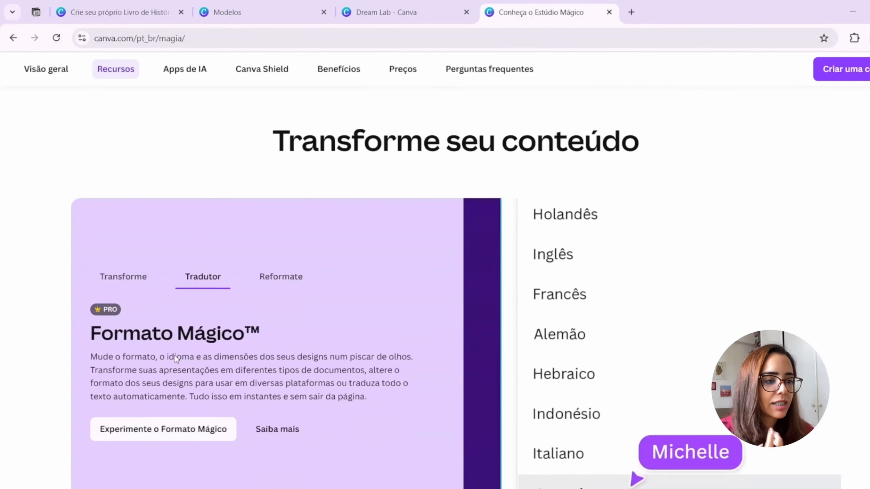
pyautogui.scroll(10, 256, 468)
pyautogui.scroll(2, 307, 286)
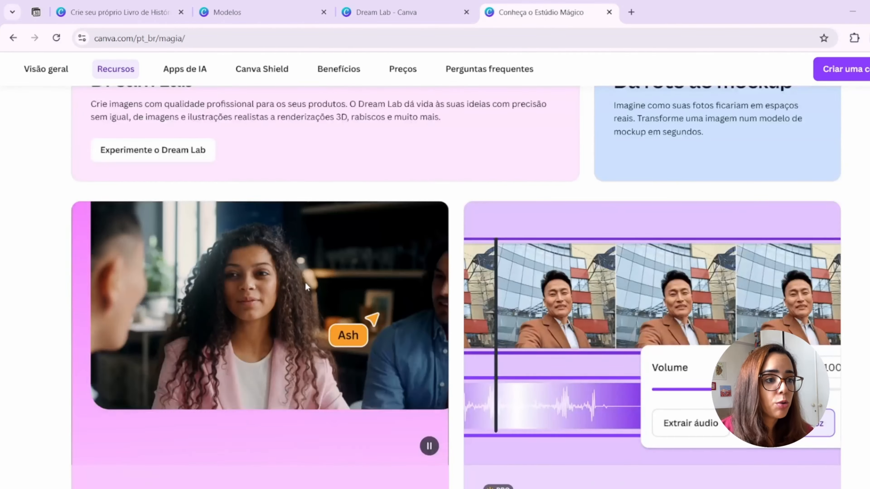
pyautogui.scroll(-6, 305, 286)
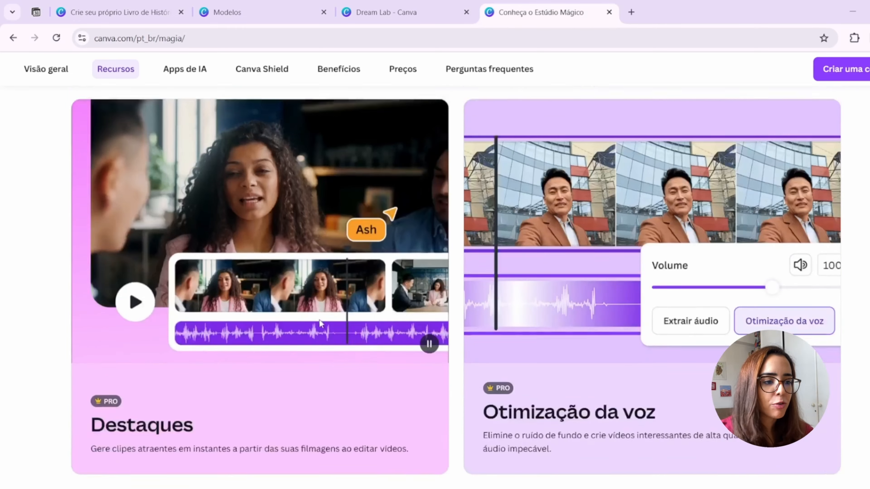
pyautogui.scroll(3, 269, 272)
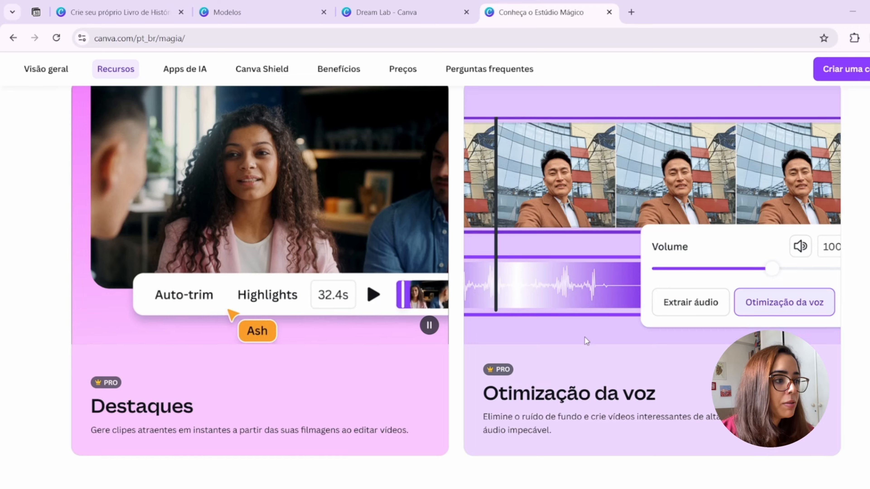
pyautogui.scroll(-10, 582, 338)
pyautogui.scroll(-1, 578, 338)
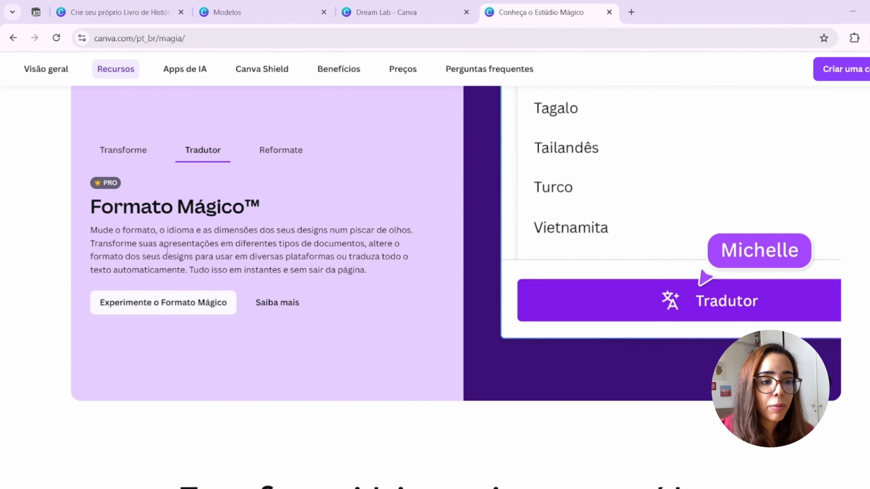
# - Examine the Texto ao Vídeo, Texto à Imagem, Texto à Ilustração, Expansão Mágica, Captura Mágica and Edição Mágica features on the Estúdio Mágico page
pyautogui.scroll(-10, 166, 252)
pyautogui.scroll(-2, 166, 248)
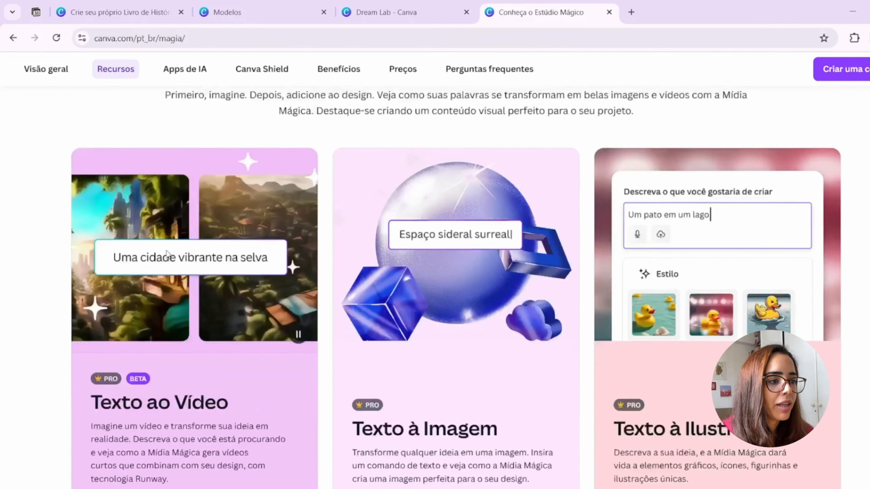
pyautogui.scroll(-3, 166, 250)
pyautogui.scroll(-2, 167, 250)
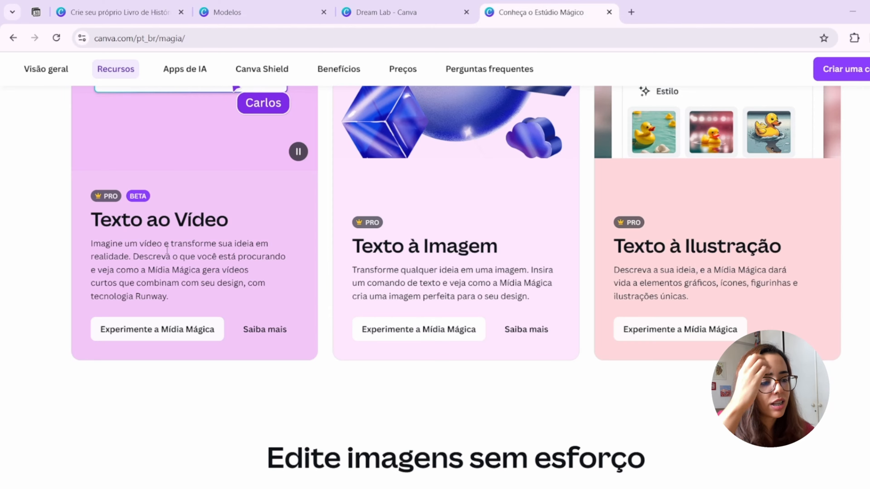
pyautogui.scroll(-10, 166, 250)
pyautogui.scroll(-2, 166, 250)
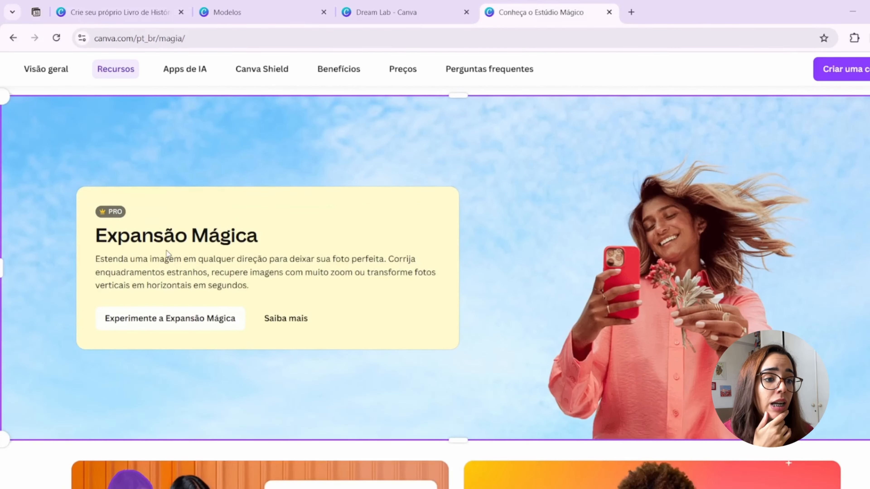
pyautogui.scroll(3, 327, 327)
pyautogui.scroll(-2, 322, 205)
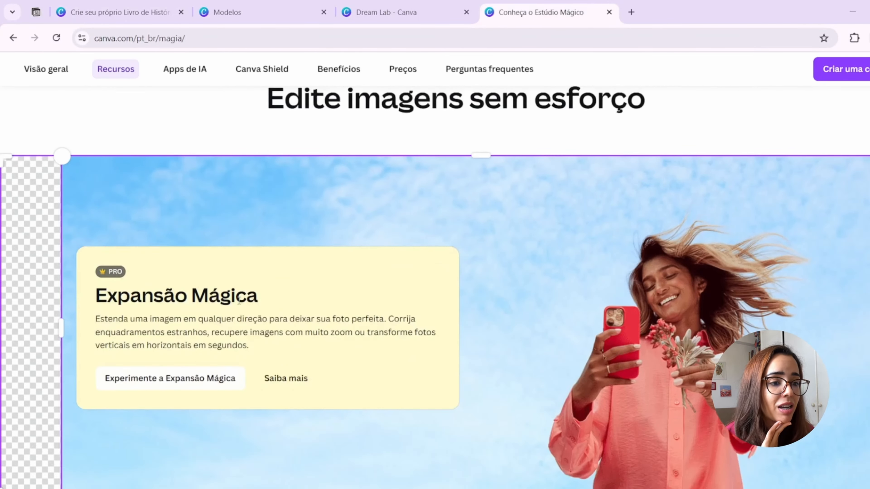
pyautogui.scroll(-11, 322, 205)
pyautogui.scroll(-6, 251, 285)
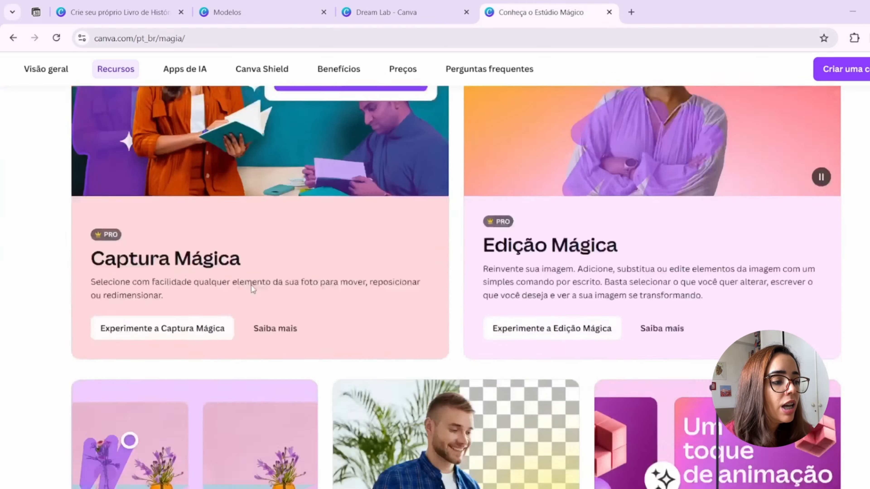
pyautogui.scroll(11, 251, 285)
# - Switch to the open Dream Lab page and look over its inspiration images and image description box
pyautogui.click(421, 5)
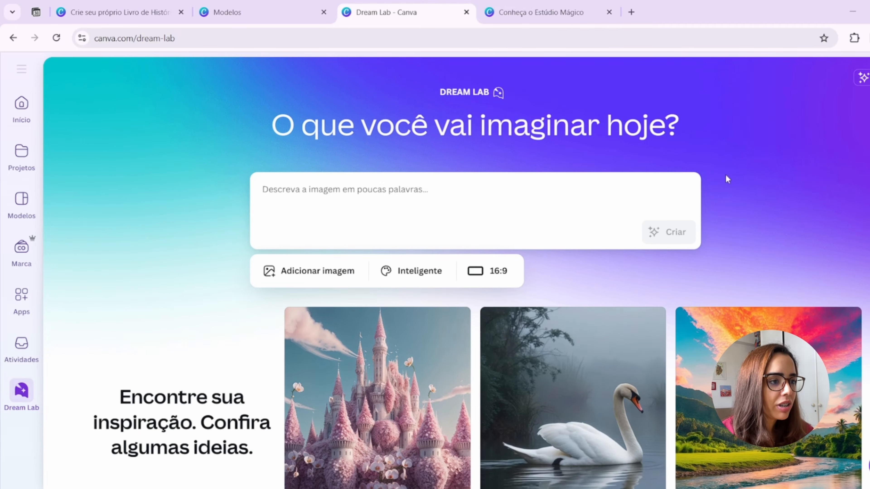
pyautogui.scroll(-10, 175, 318)
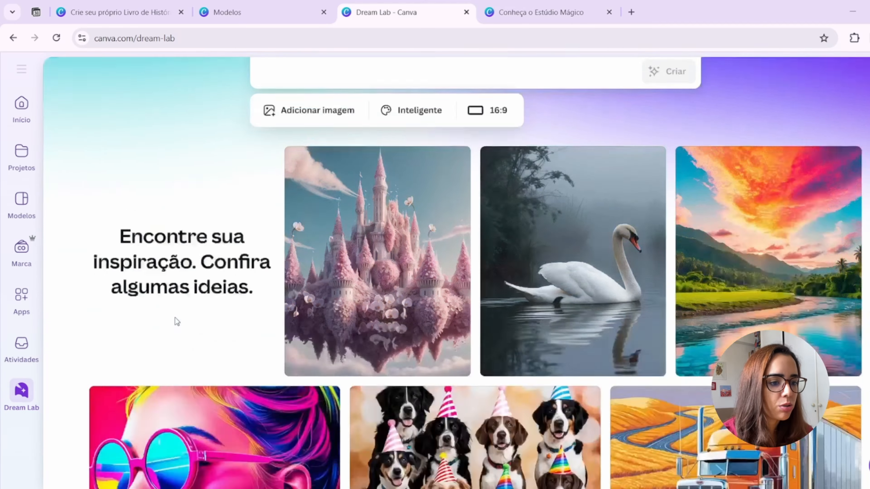
pyautogui.scroll(10, 175, 322)
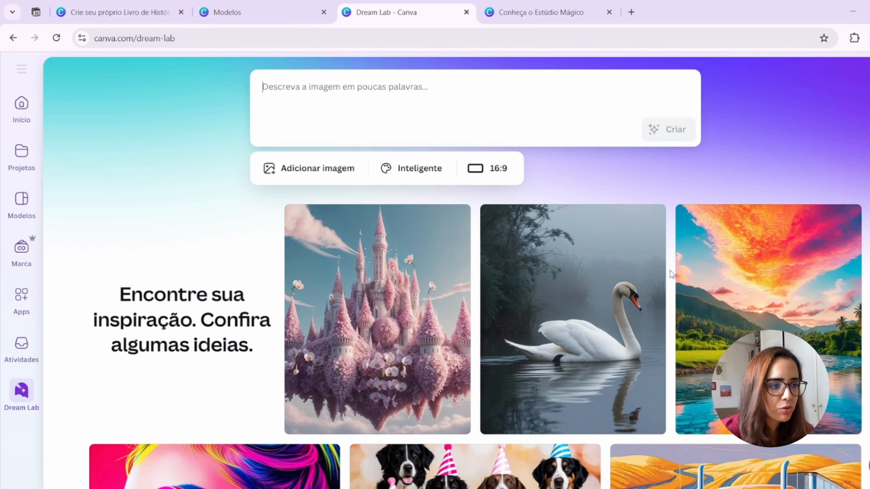
pyautogui.scroll(2, 769, 136)
pyautogui.click(266, 153)
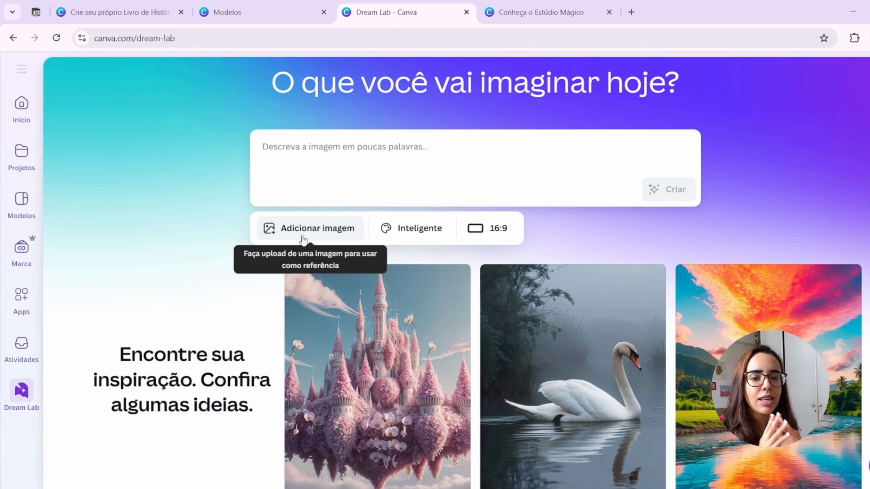
# - Browse the image styles available in Dream Lab, from Inteligente to Pop art, without choosing a different one
pyautogui.click(397, 237)
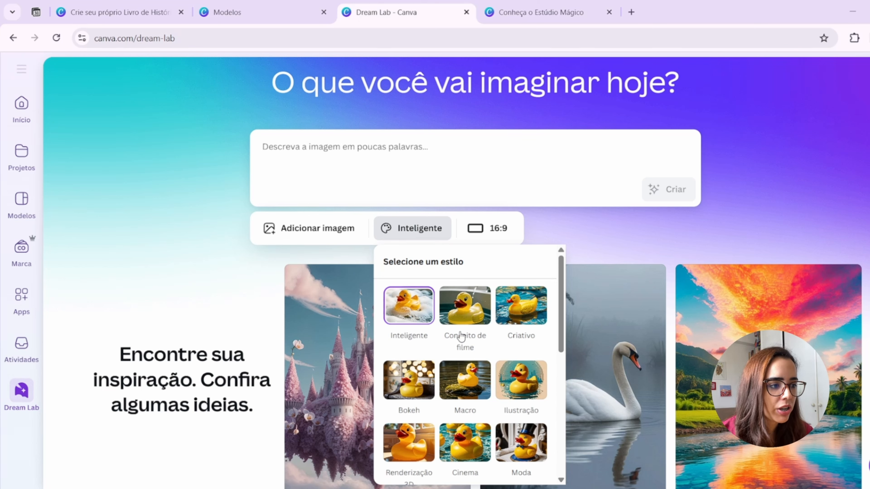
pyautogui.scroll(-1, 462, 339)
pyautogui.scroll(-2, 463, 339)
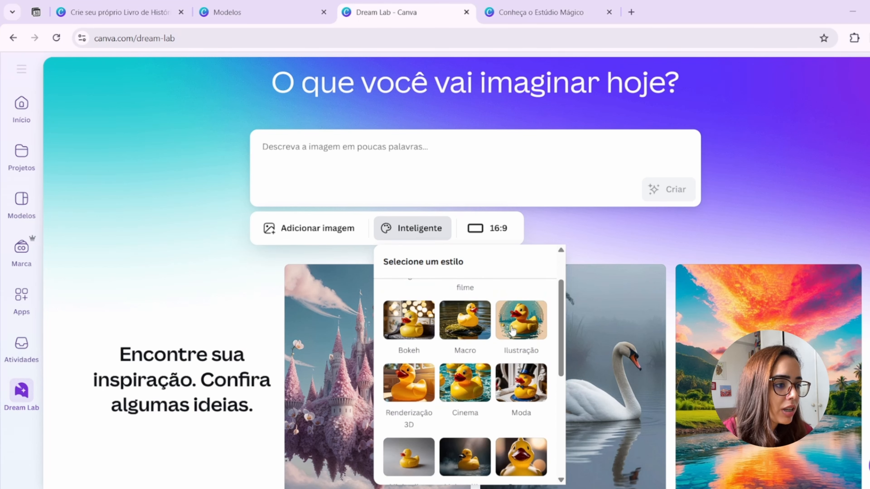
pyautogui.scroll(-2, 425, 393)
pyautogui.scroll(2, 414, 396)
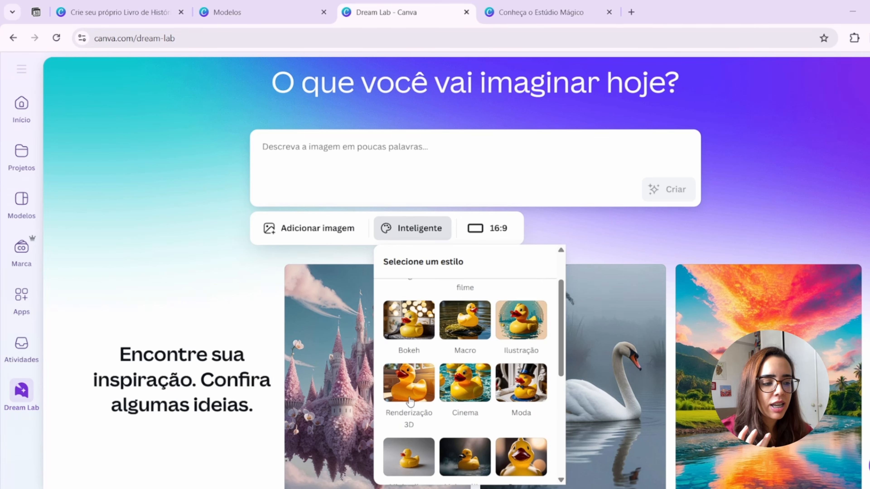
pyautogui.scroll(-3, 411, 401)
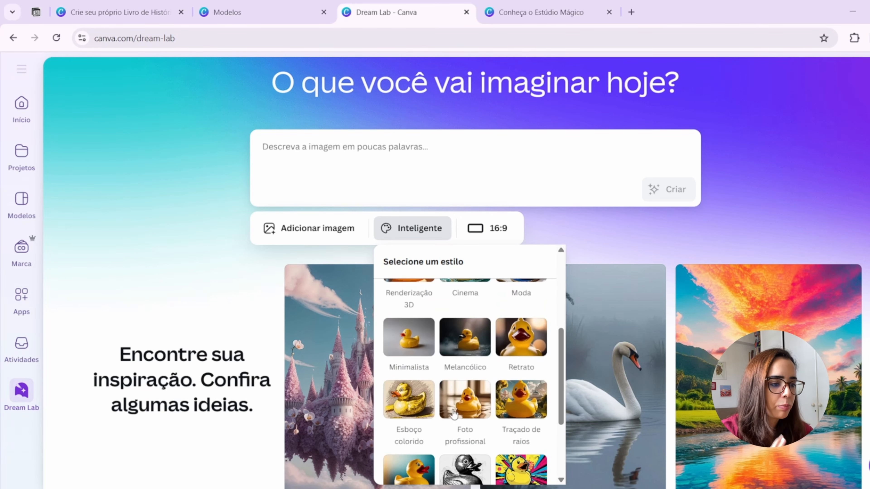
pyautogui.scroll(-2, 454, 414)
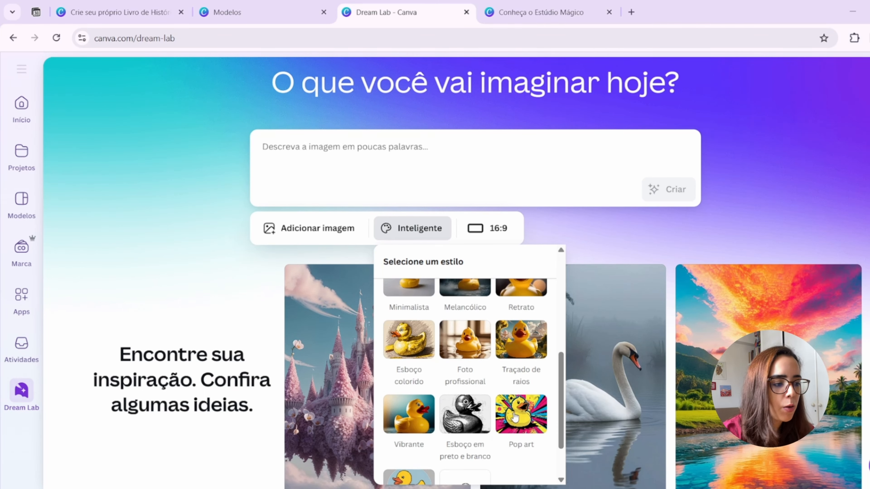
pyautogui.scroll(-2, 514, 416)
pyautogui.scroll(5, 504, 398)
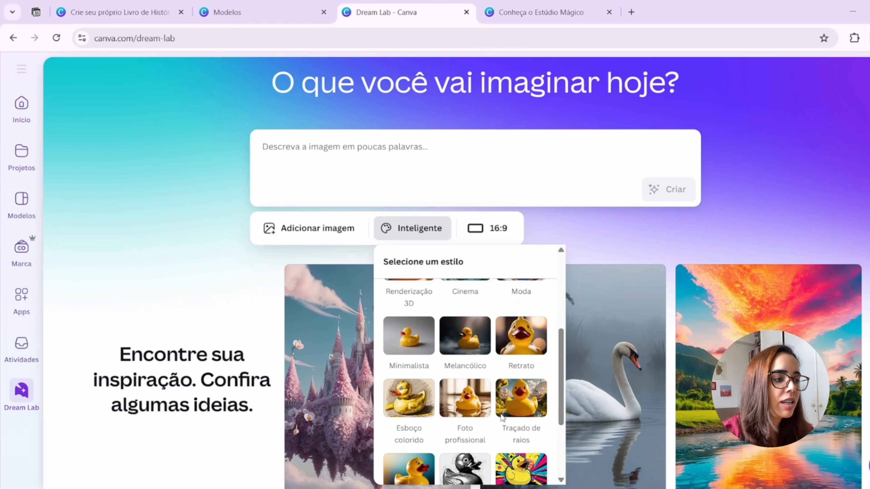
pyautogui.scroll(3, 502, 418)
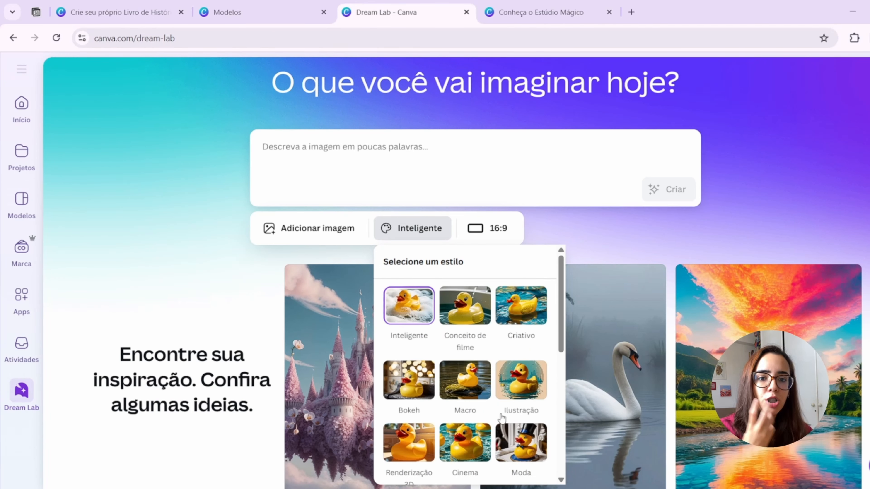
pyautogui.click(775, 243)
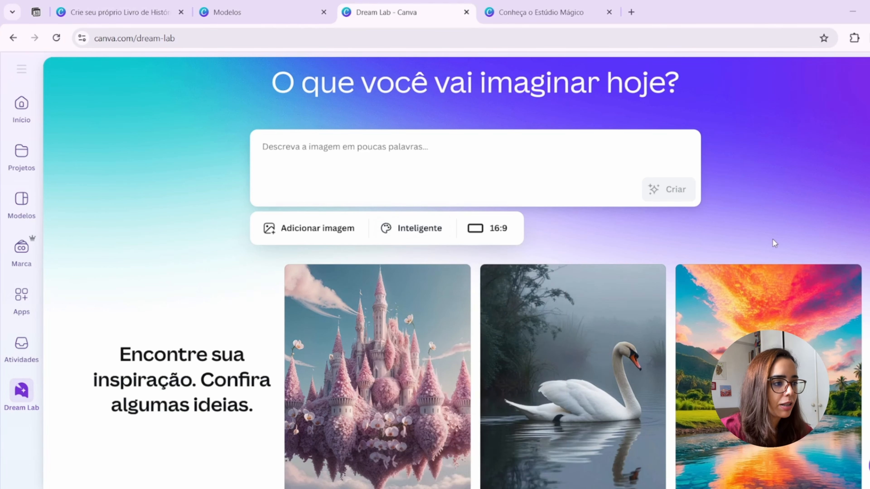
# - Check the credit details for Dream Lab generations and view Mídia Mágica in the open storybook design
pyautogui.scroll(2, 468, 337)
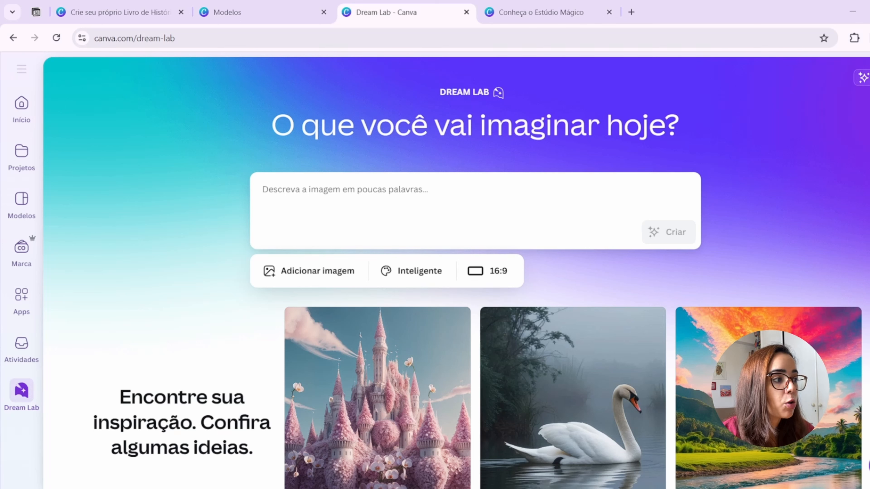
pyautogui.moveTo(865, 77)
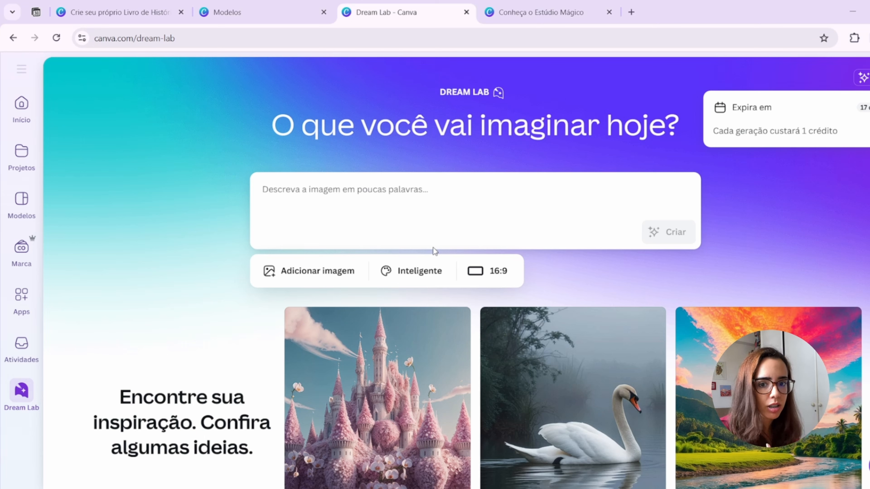
pyautogui.click(134, 12)
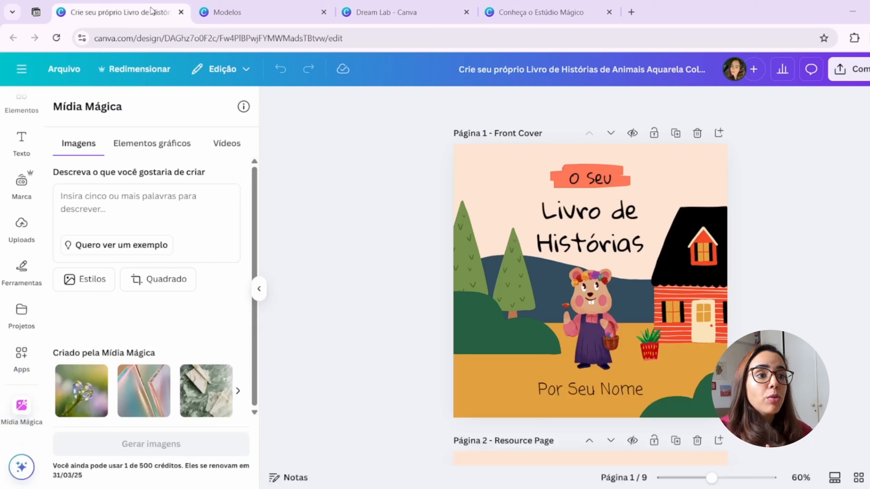
# - Return to the animal storybook template and preview its character, scenery, instructions and ownership pages
pyautogui.click(260, 10)
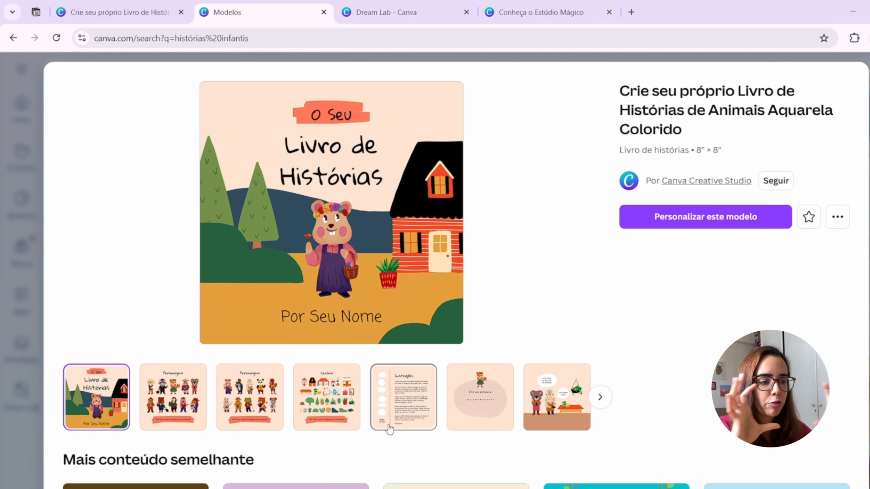
pyautogui.click(170, 397)
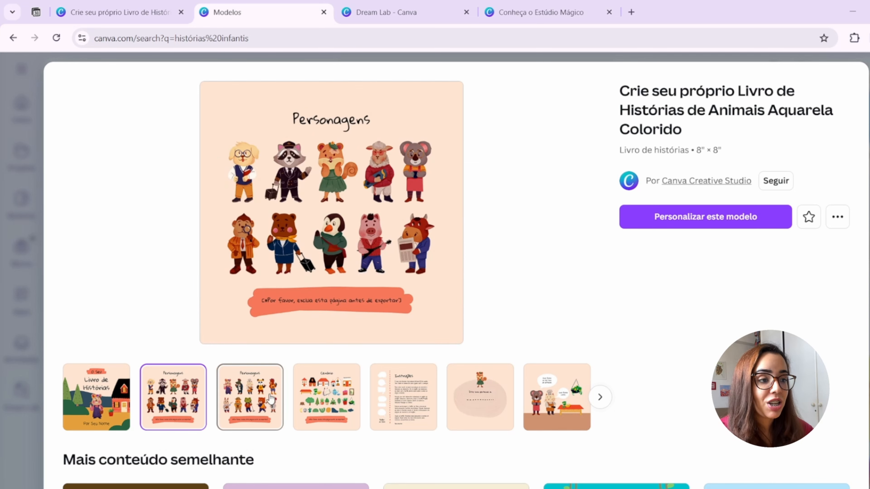
pyautogui.click(261, 405)
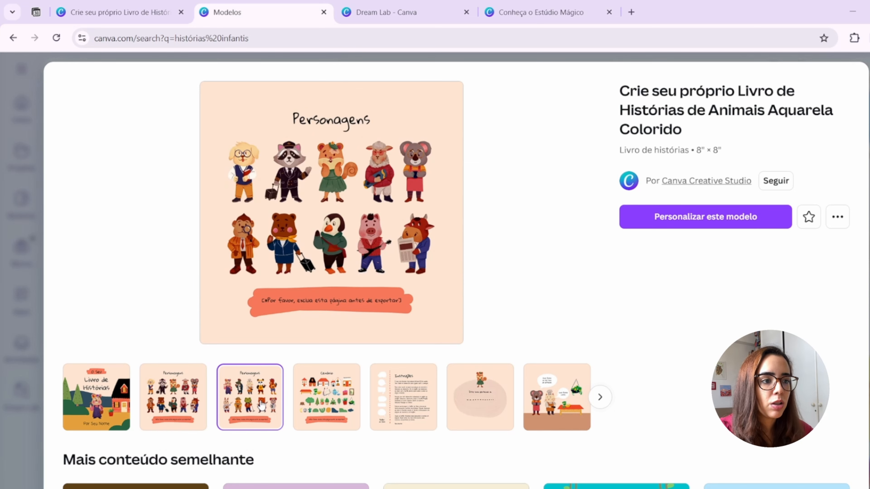
pyautogui.click(324, 405)
pyautogui.click(425, 411)
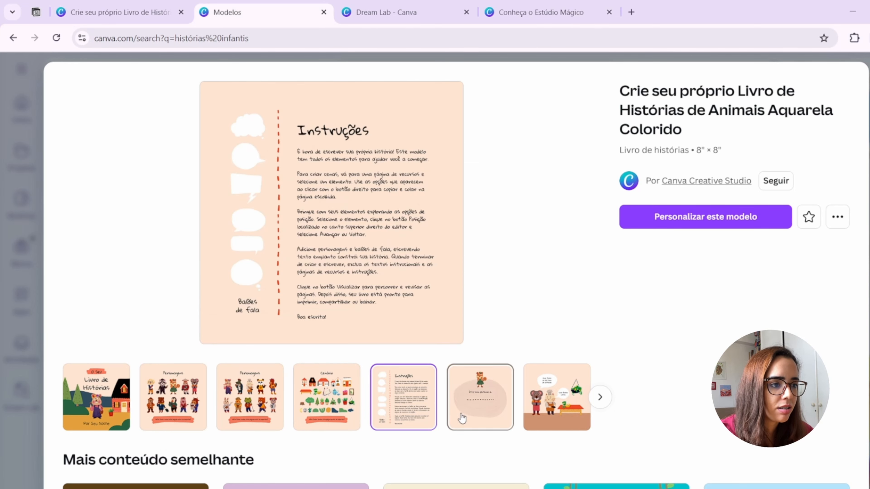
pyautogui.click(462, 418)
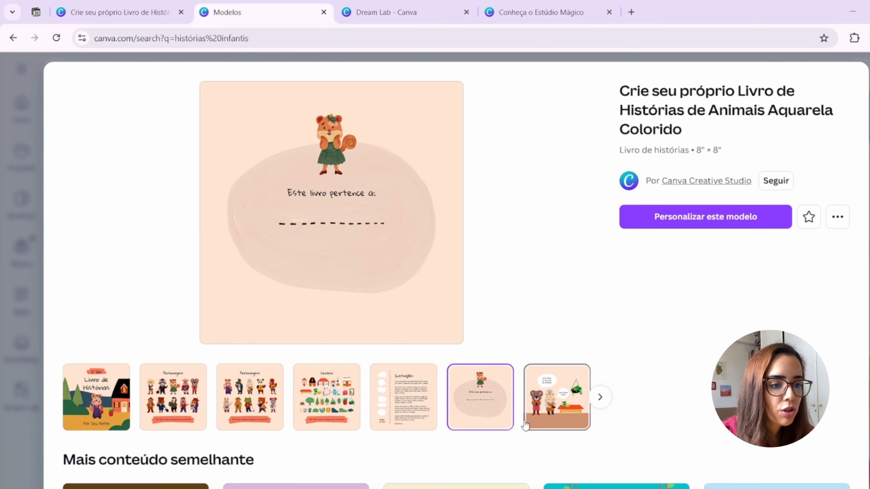
pyautogui.click(149, 416)
pyautogui.click(247, 414)
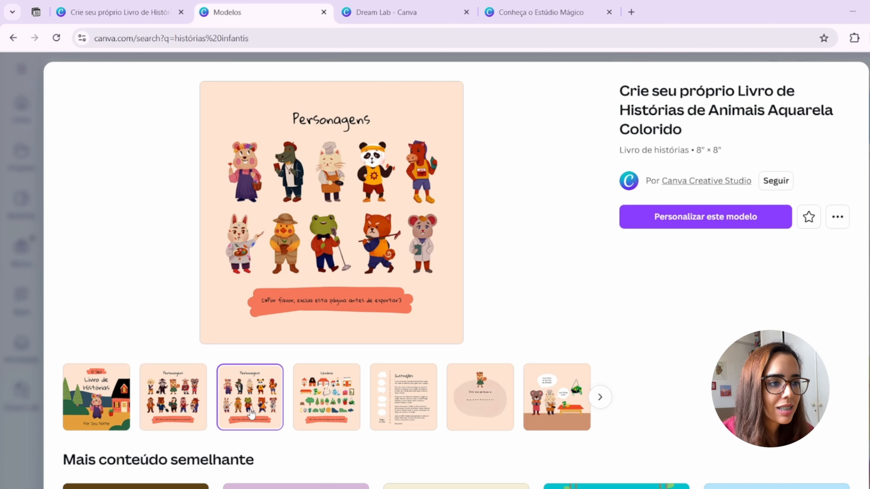
pyautogui.click(319, 417)
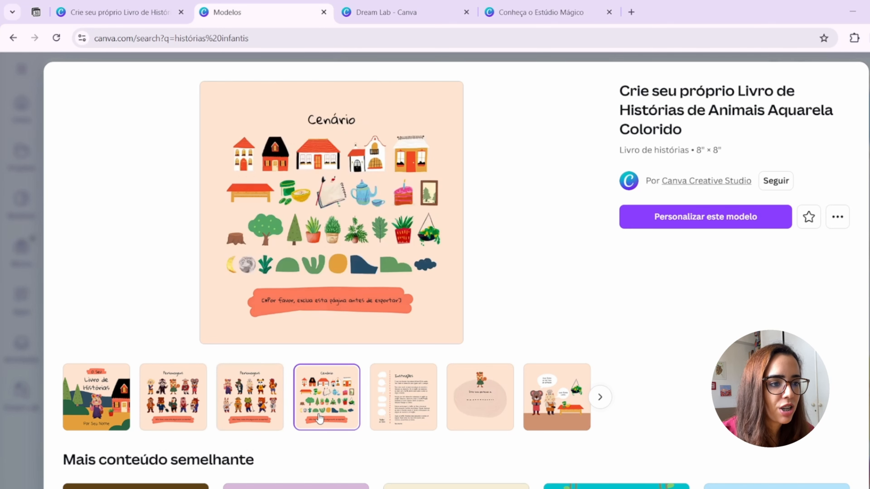
pyautogui.click(397, 404)
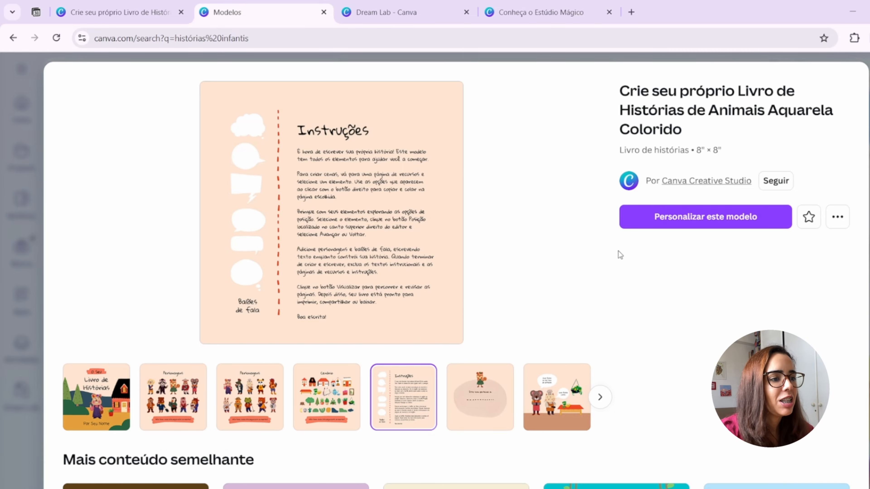
# - Browse the similar storybook templates suggested below the animal storybook preview
pyautogui.scroll(-3, 568, 237)
pyautogui.scroll(-3, 332, 214)
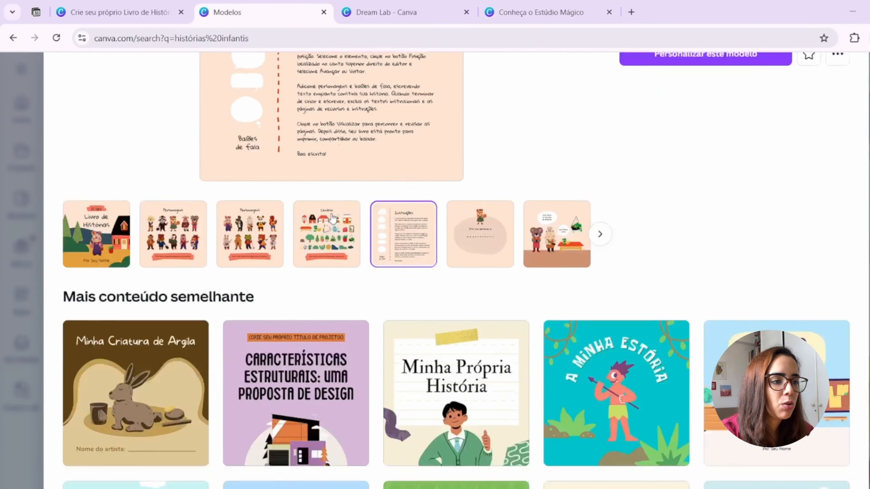
pyautogui.scroll(-2, 331, 214)
pyautogui.scroll(-3, 330, 220)
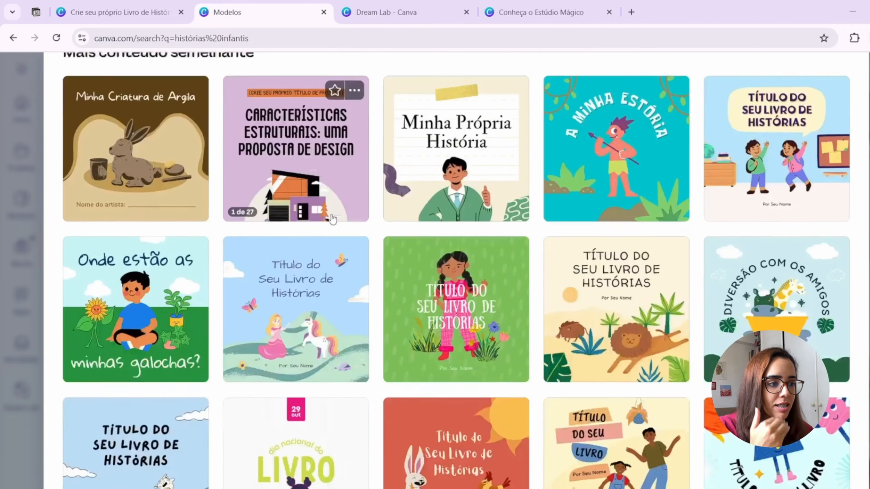
# - Look over more of the similar storybook templates and return the animal storybook preview to its cover page
pyautogui.scroll(1, 330, 222)
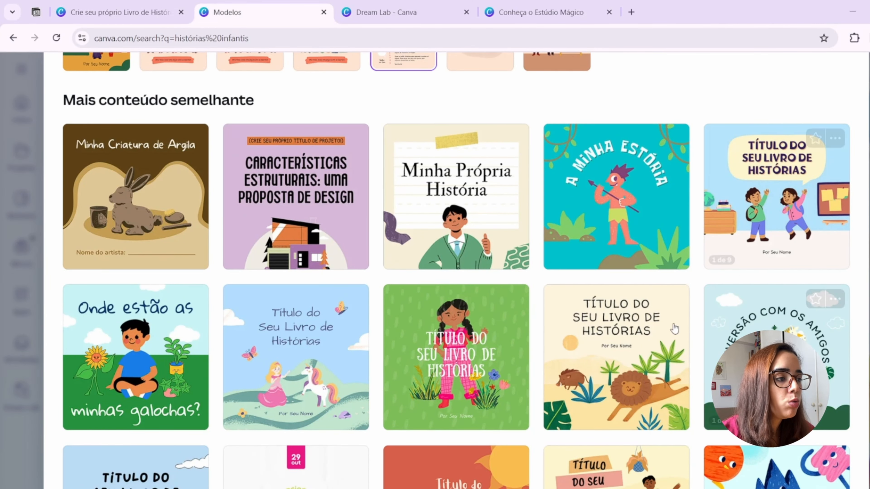
pyautogui.scroll(-6, 167, 365)
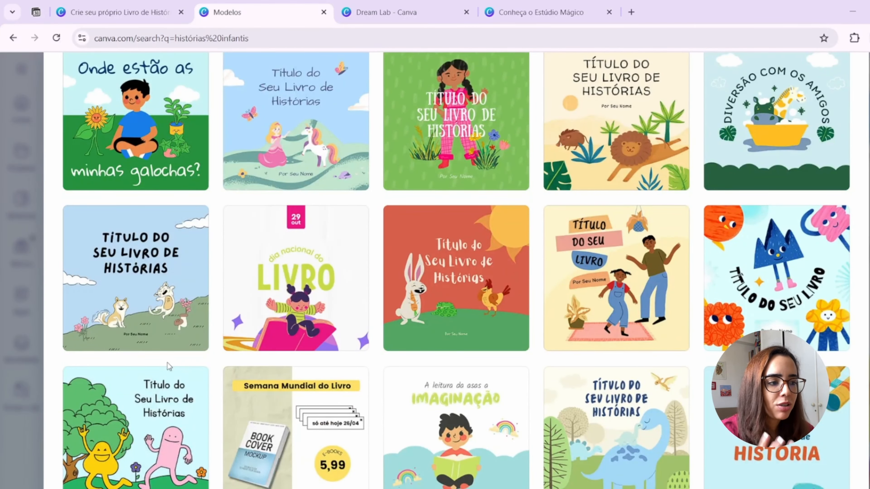
pyautogui.scroll(-8, 167, 363)
pyautogui.scroll(10, 168, 366)
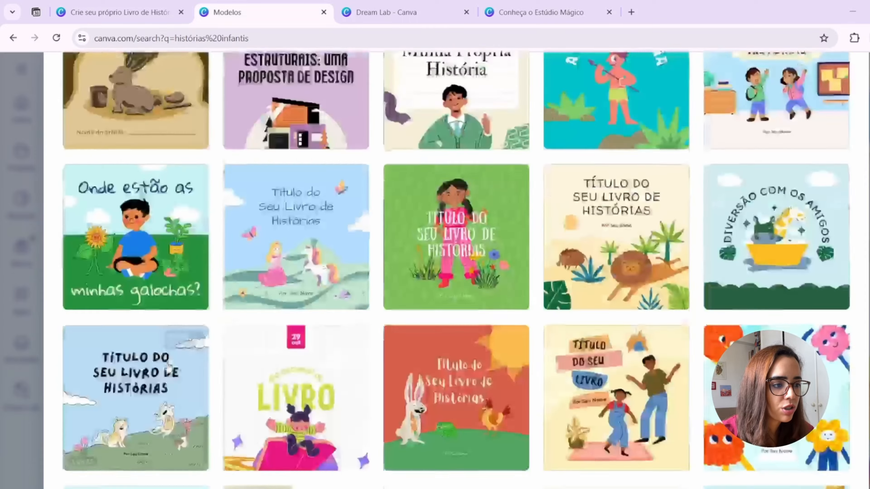
pyautogui.scroll(10, 167, 366)
pyautogui.click(97, 398)
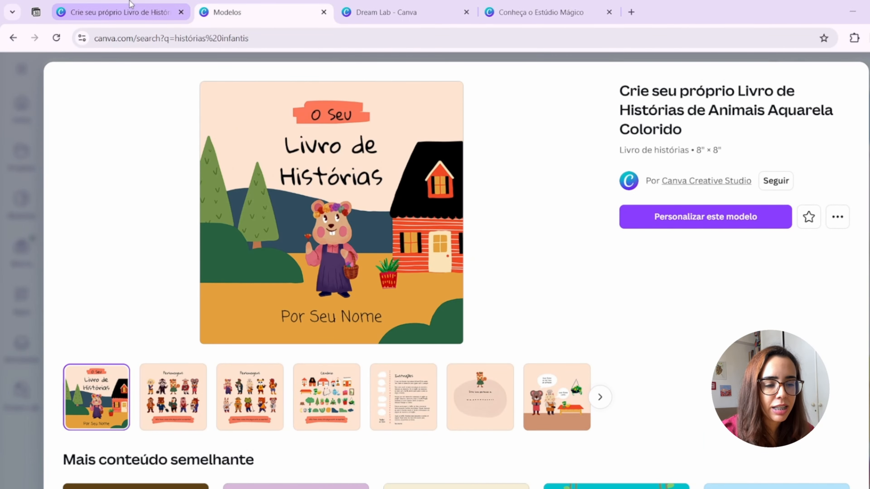
# - Switch to the open animal storybook design and display its template suggestions in place of Mídia Mágica
pyautogui.moveTo(119, 4); pyautogui.dragTo(274, 12)
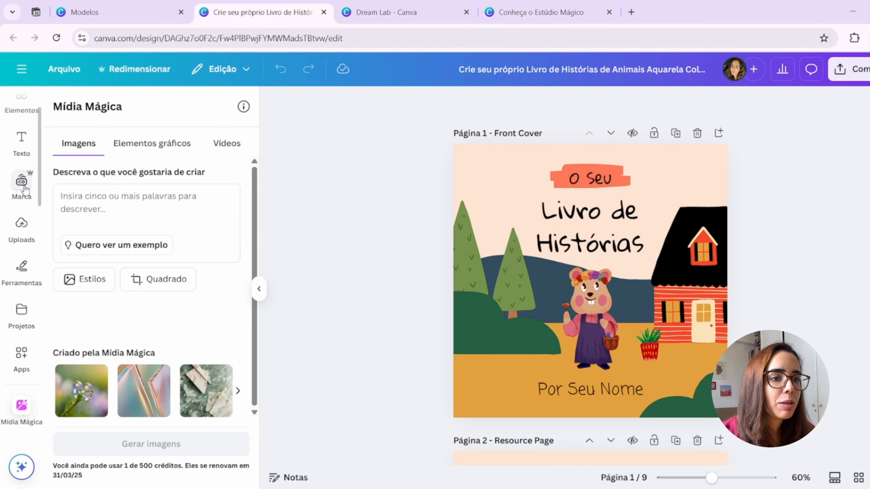
pyautogui.scroll(2, 20, 187)
pyautogui.click(37, 121)
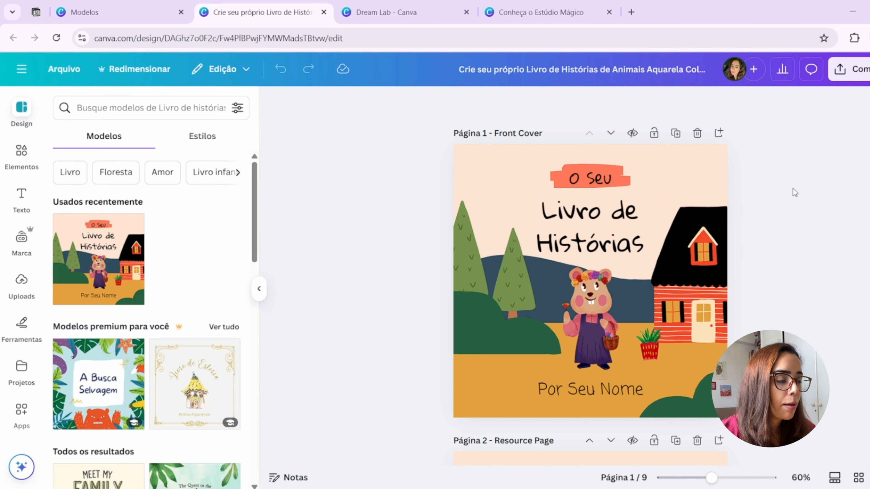
# - Review the storybook's pages from the front cover through the characters and instructions to the back cover, and return to page 1
pyautogui.scroll(-5, 583, 240)
pyautogui.scroll(-12, 548, 256)
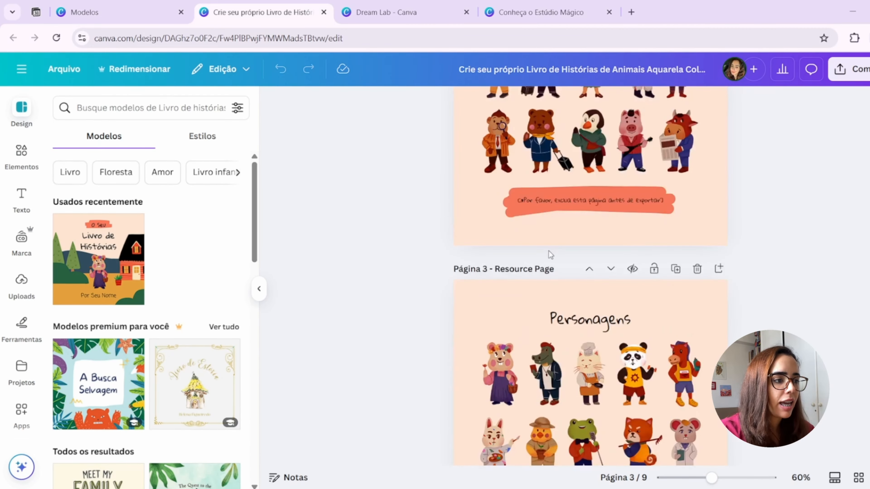
pyautogui.scroll(-12, 549, 255)
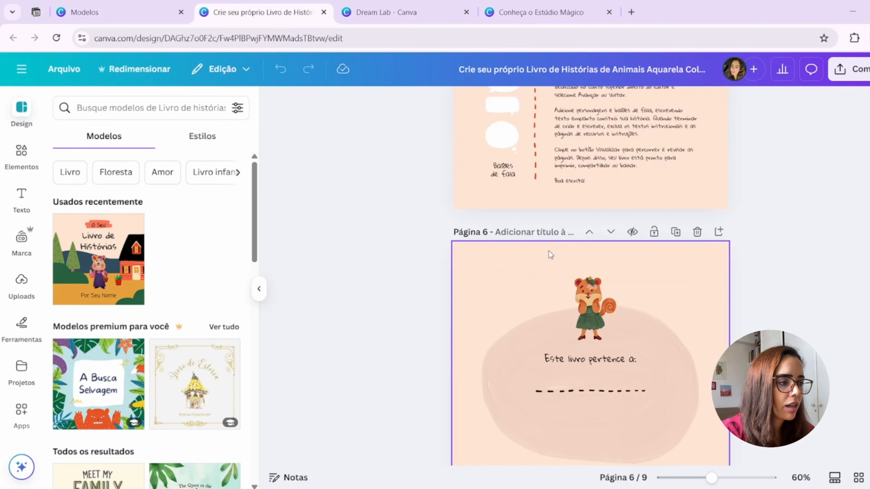
pyautogui.scroll(-5, 549, 250)
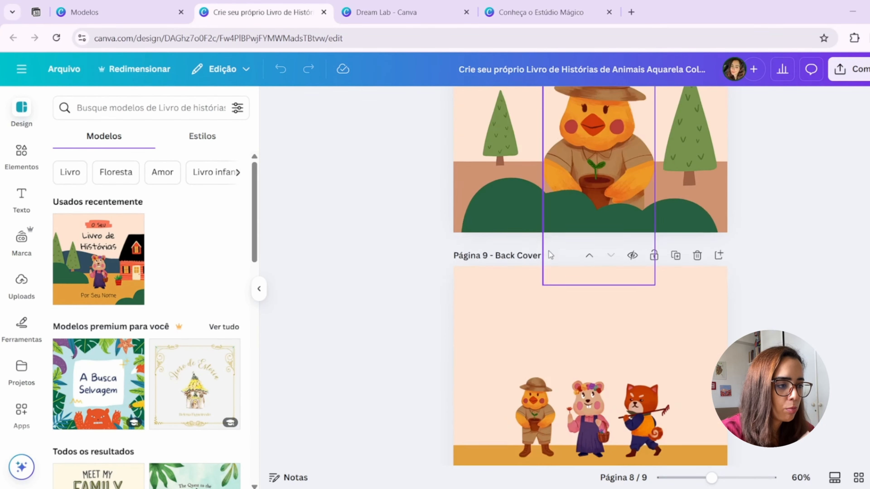
pyautogui.scroll(15, 549, 253)
pyautogui.scroll(15, 548, 255)
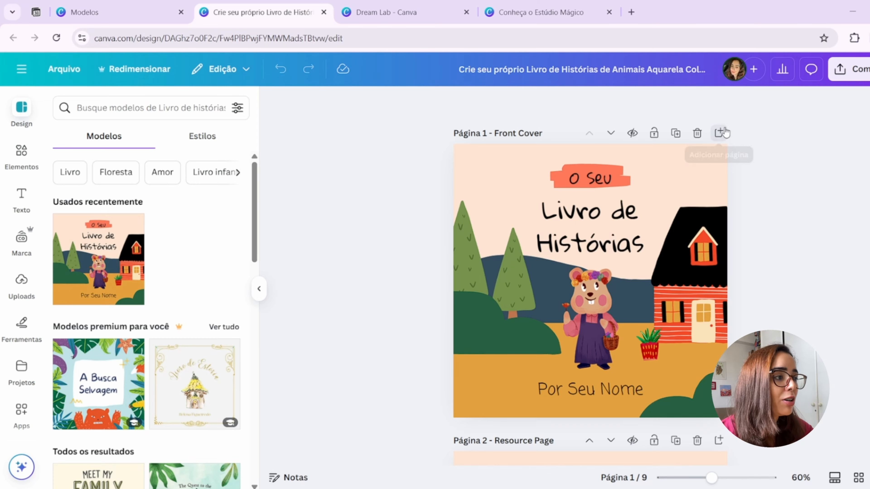
# - Add a blank page after the front cover and move it up ahead of the cover
pyautogui.click(720, 133)
pyautogui.click(592, 137)
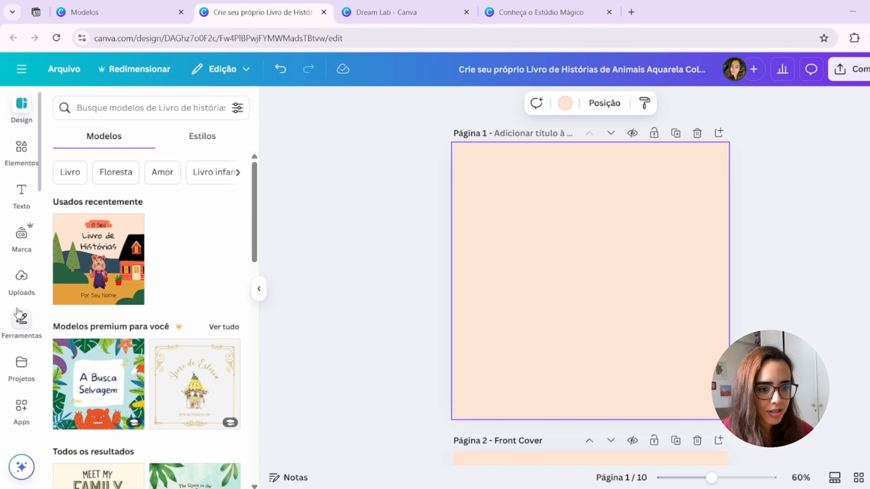
# - Look through the featured Canva apps, from Try On and Pixel Enhancer to AI Image Gen and Jotform
pyautogui.scroll(-2, 11, 339)
pyautogui.scroll(2, 18, 356)
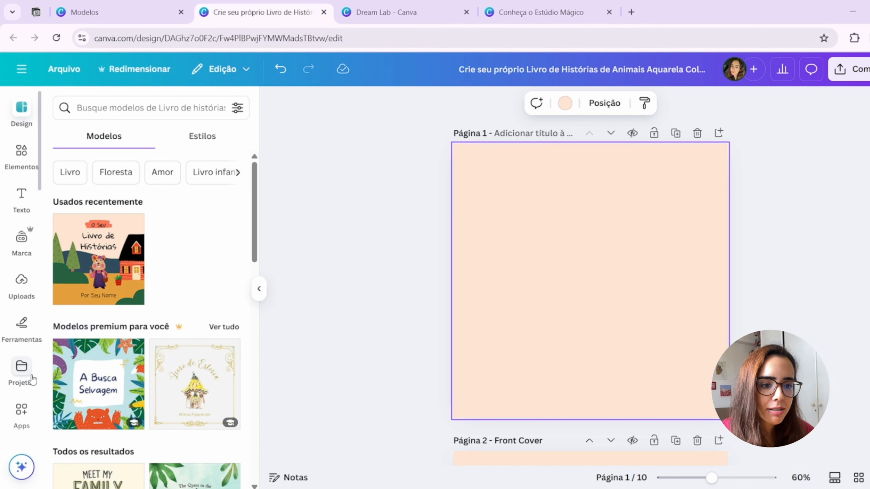
pyautogui.click(15, 416)
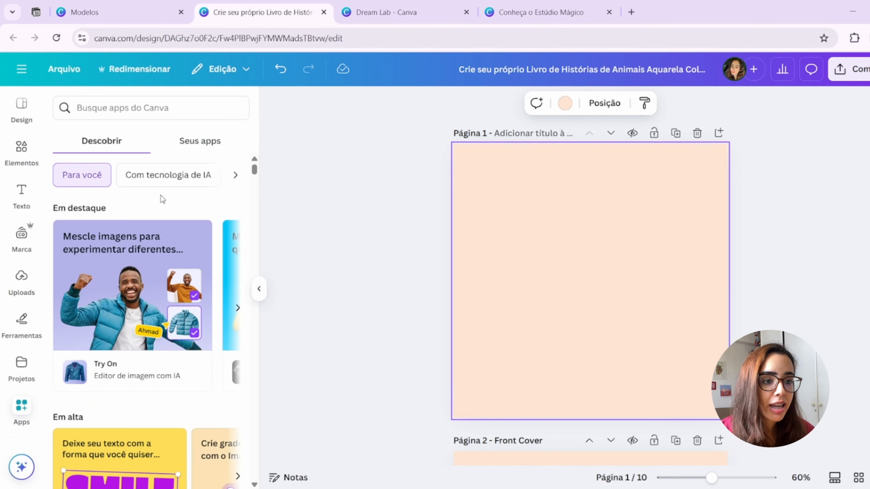
pyautogui.scroll(-3, 178, 247)
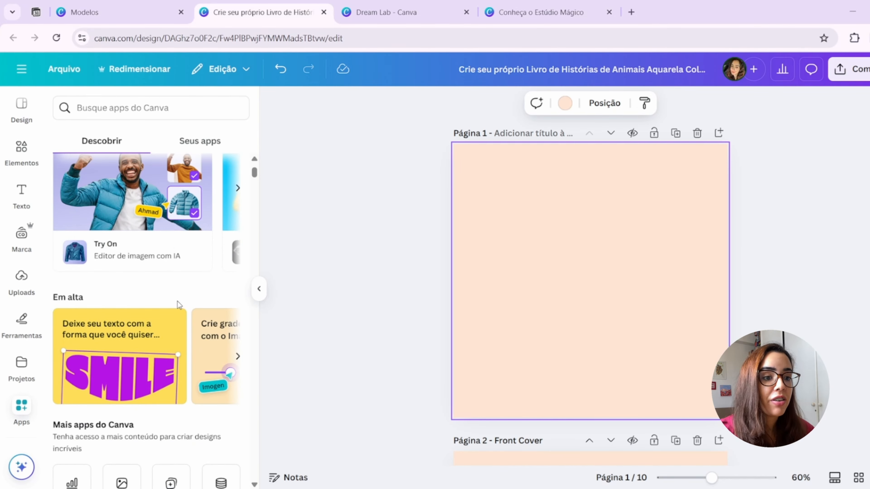
pyautogui.scroll(-6, 178, 304)
pyautogui.scroll(10, 177, 306)
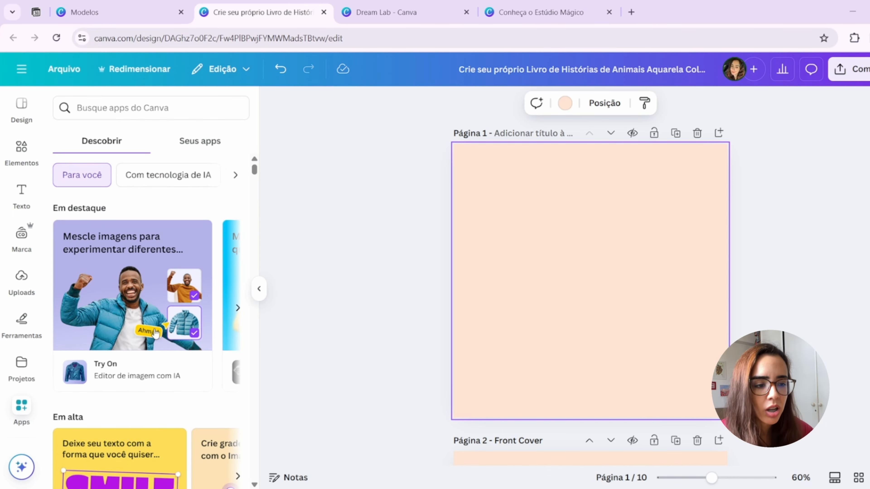
pyautogui.click(239, 309)
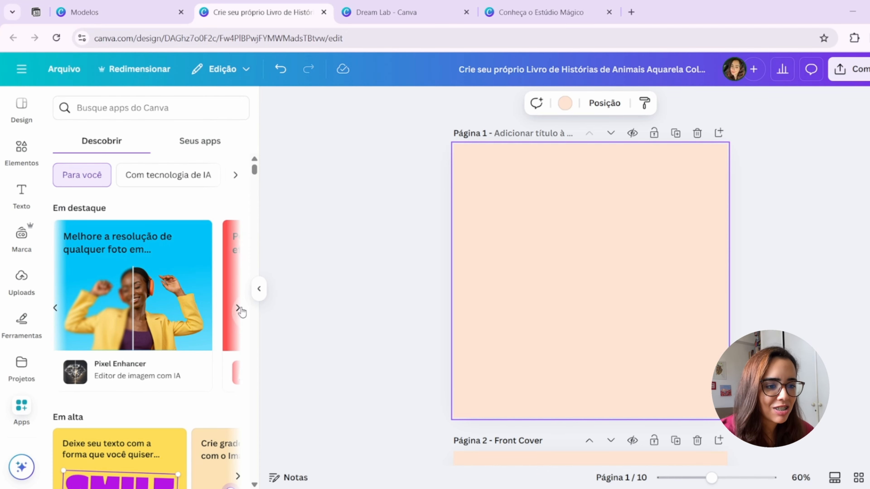
pyautogui.click(239, 308)
pyautogui.click(238, 309)
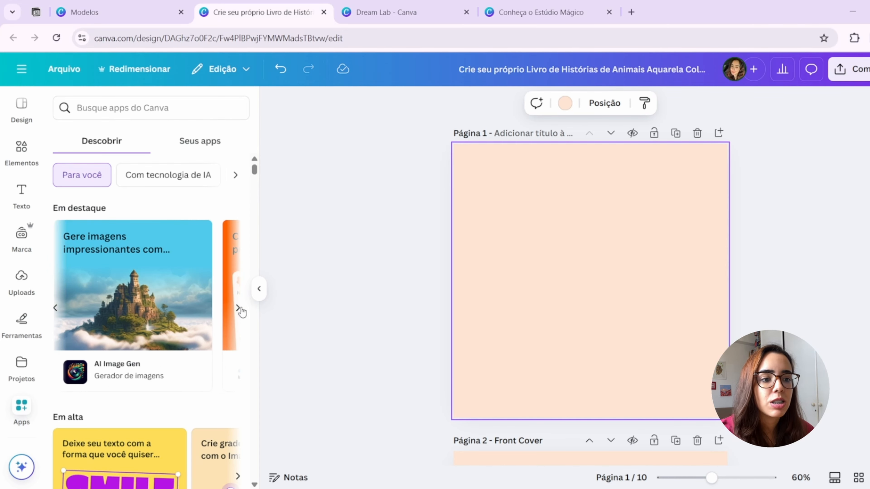
pyautogui.click(238, 309)
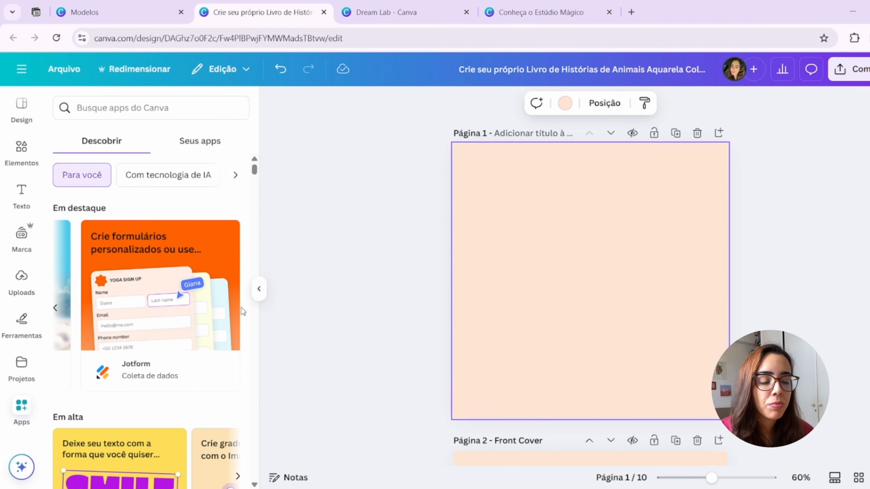
# - Open the Mídia Mágica app and compare its image, graphic element and video generators, finishing on Elementos gráficos
pyautogui.scroll(-10, 195, 340)
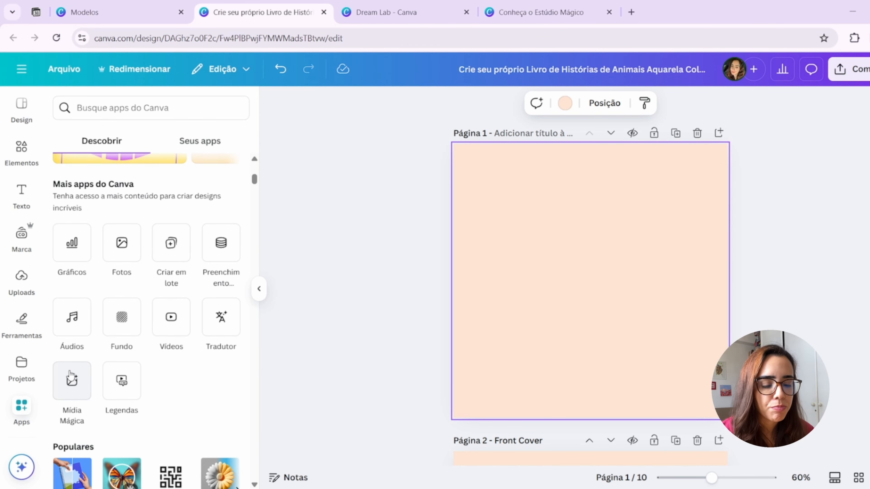
pyautogui.scroll(-2, 76, 377)
pyautogui.click(71, 325)
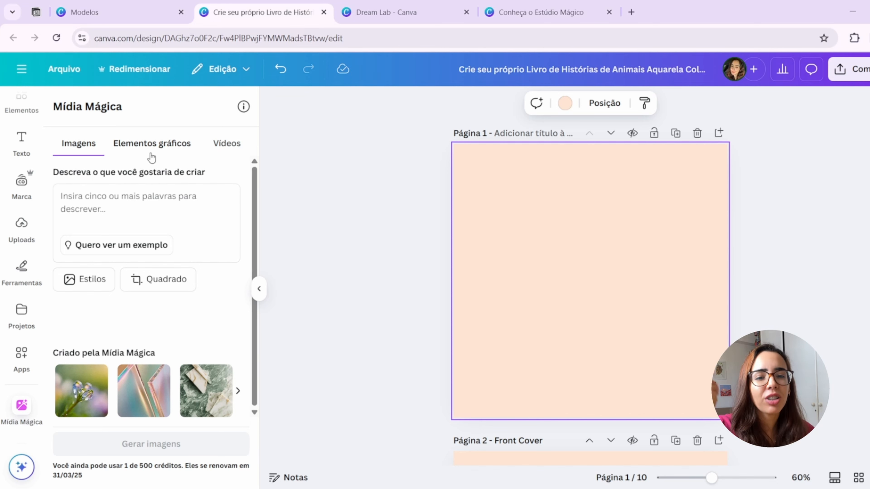
pyautogui.click(165, 150)
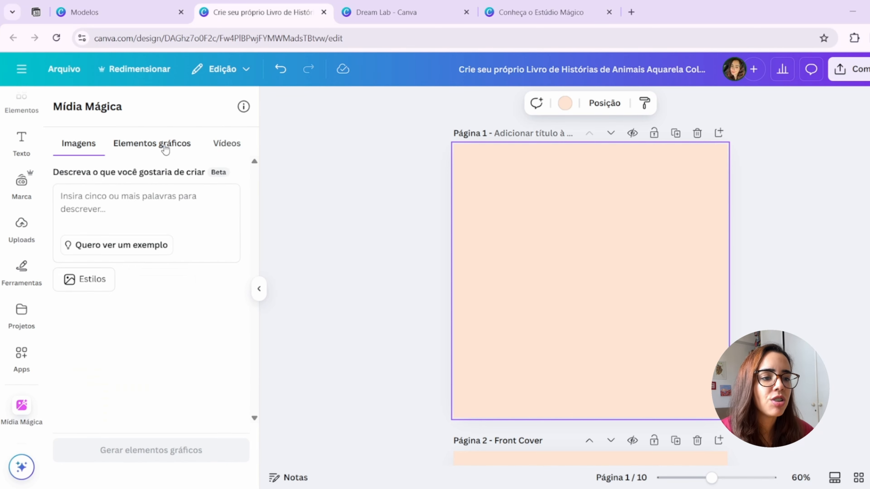
pyautogui.click(229, 145)
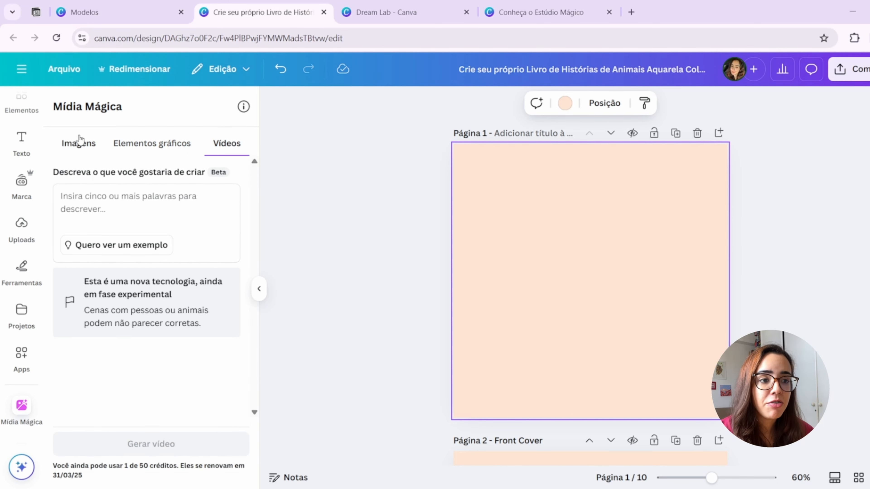
pyautogui.click(79, 141)
pyautogui.click(142, 146)
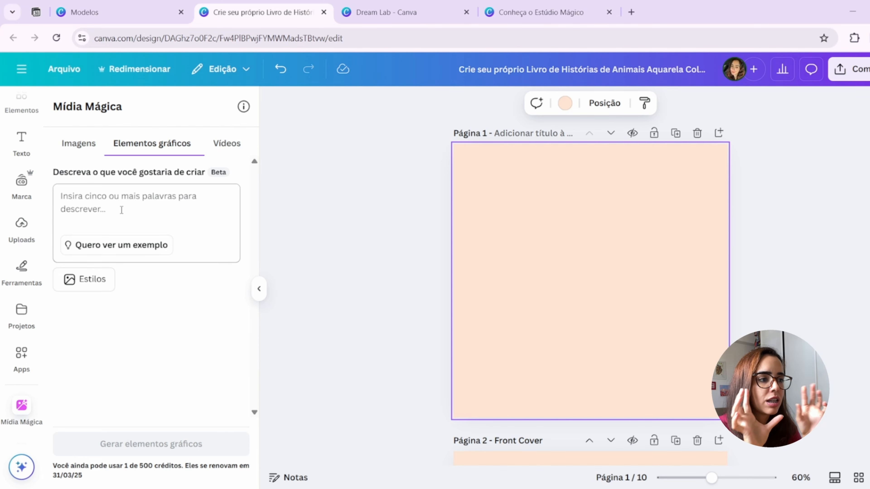
# - Browse all ready-made graphic elements, including the magic recommendations, featured items, gradients, stickers and collections
pyautogui.scroll(1, 22, 240)
pyautogui.click(28, 154)
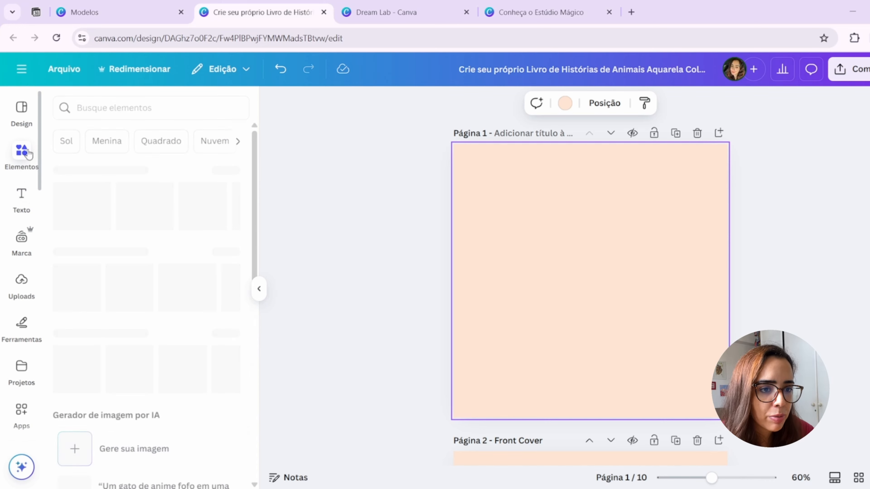
pyautogui.scroll(-2, 137, 254)
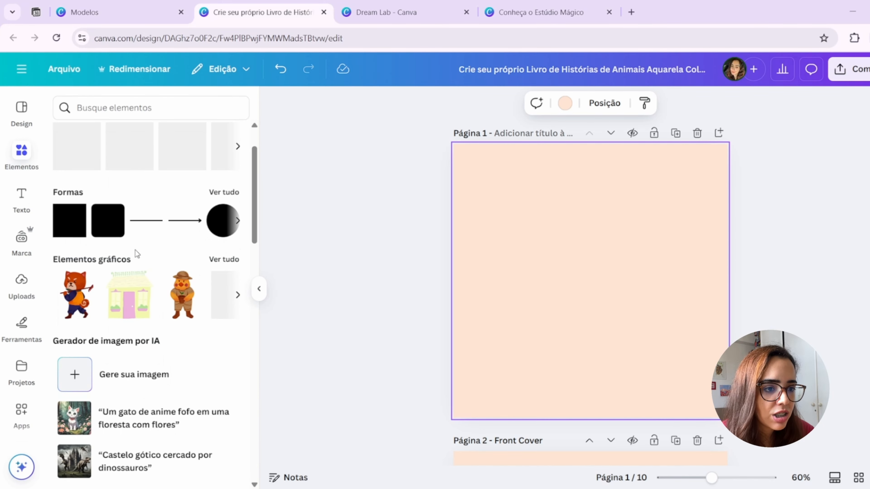
pyautogui.scroll(2, 137, 254)
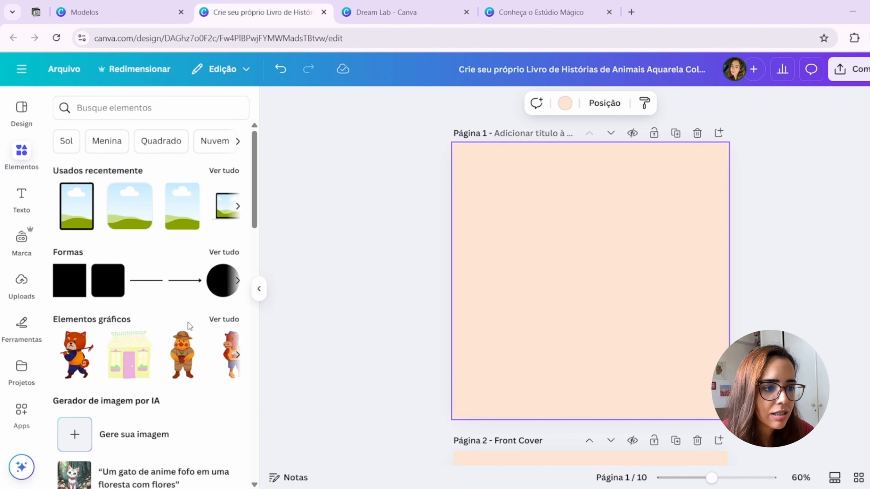
pyautogui.scroll(-2, 221, 271)
pyautogui.click(219, 265)
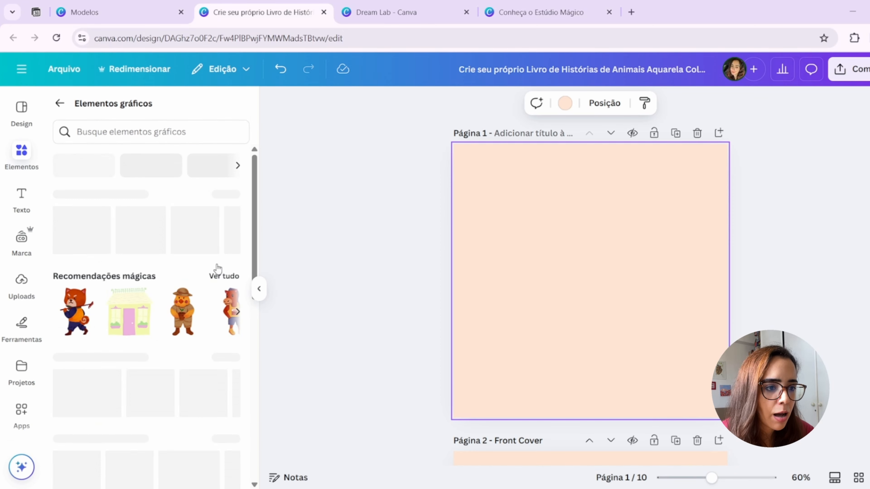
pyautogui.scroll(-4, 181, 257)
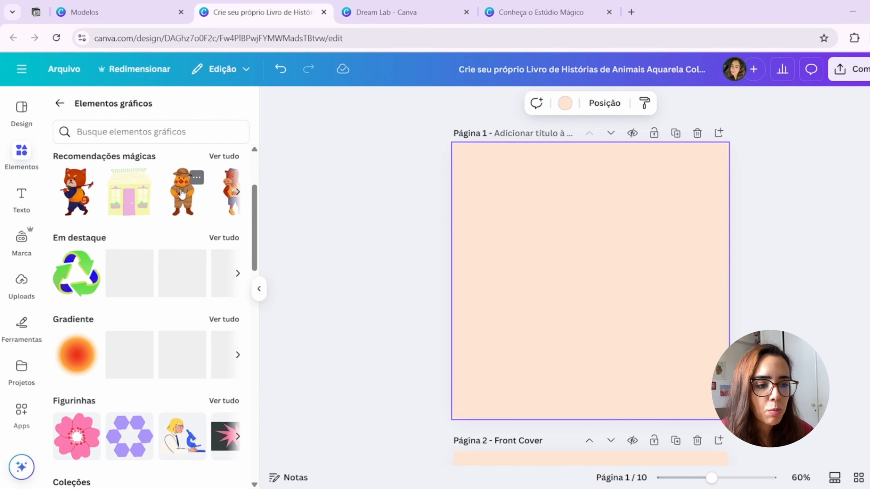
pyautogui.scroll(-9, 169, 305)
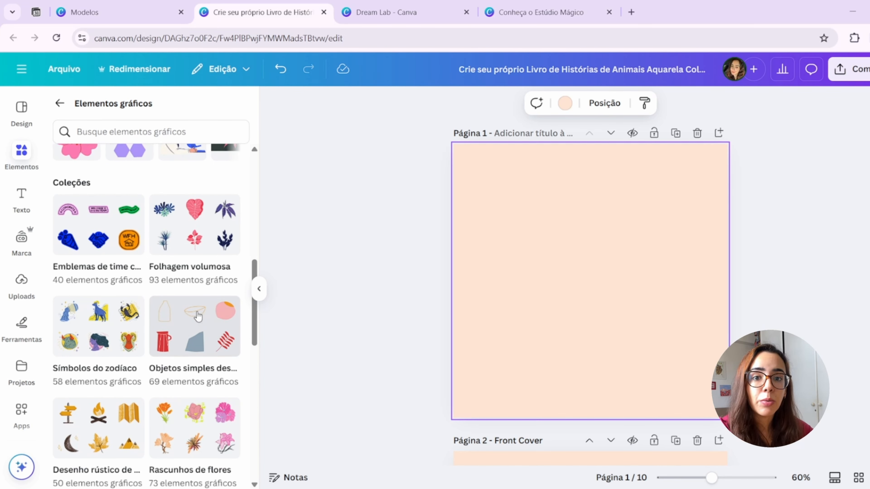
pyautogui.scroll(7, 197, 315)
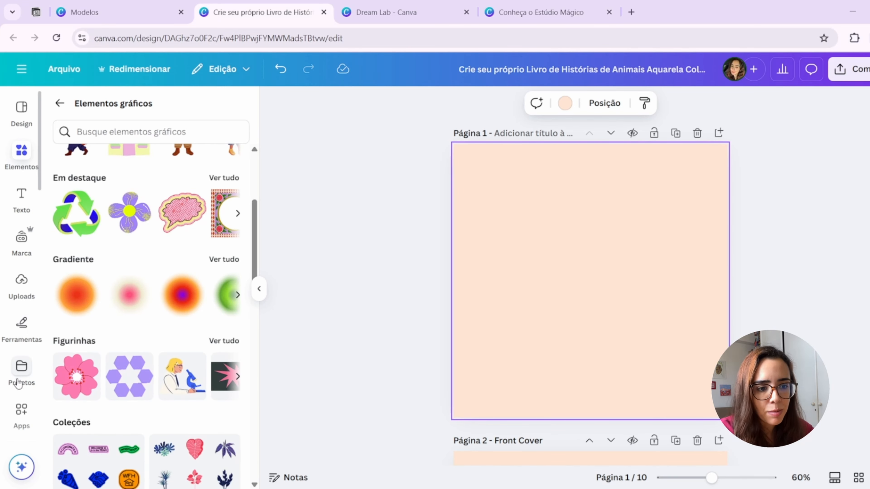
# - Return to Mídia Mágica and view its image generation options, then those for Vídeos
pyautogui.scroll(-3, 21, 301)
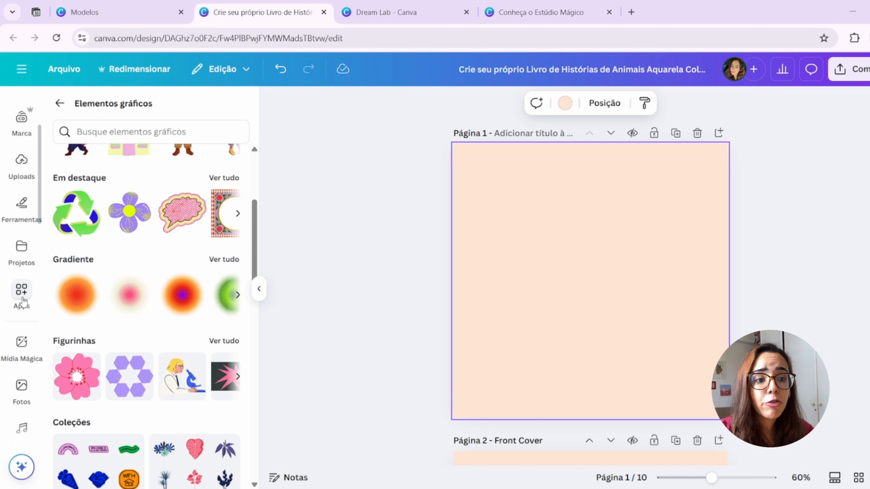
pyautogui.click(22, 298)
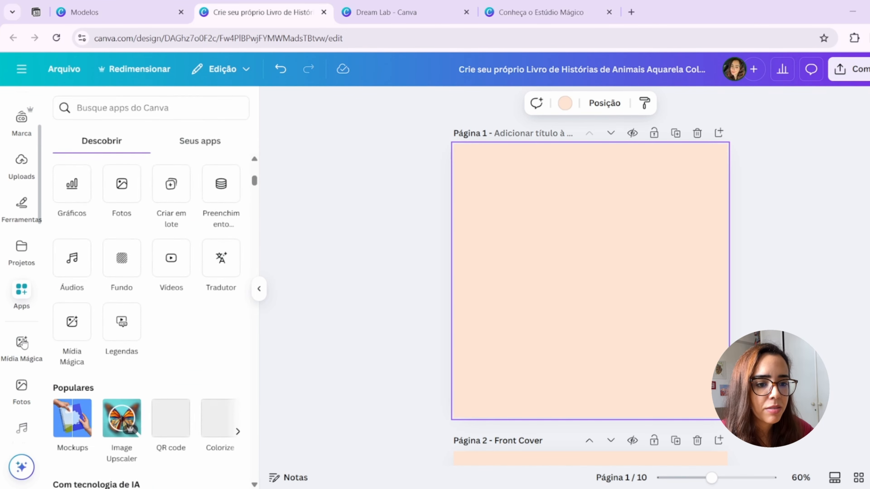
pyautogui.click(22, 343)
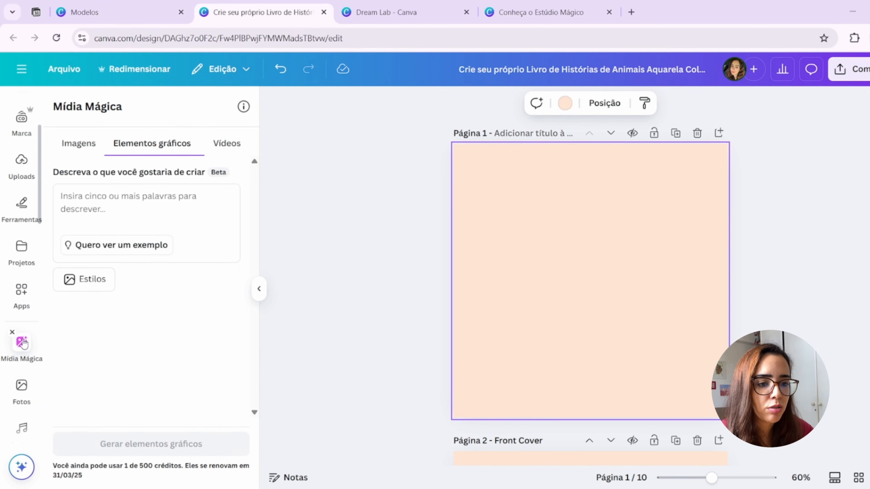
pyautogui.click(87, 146)
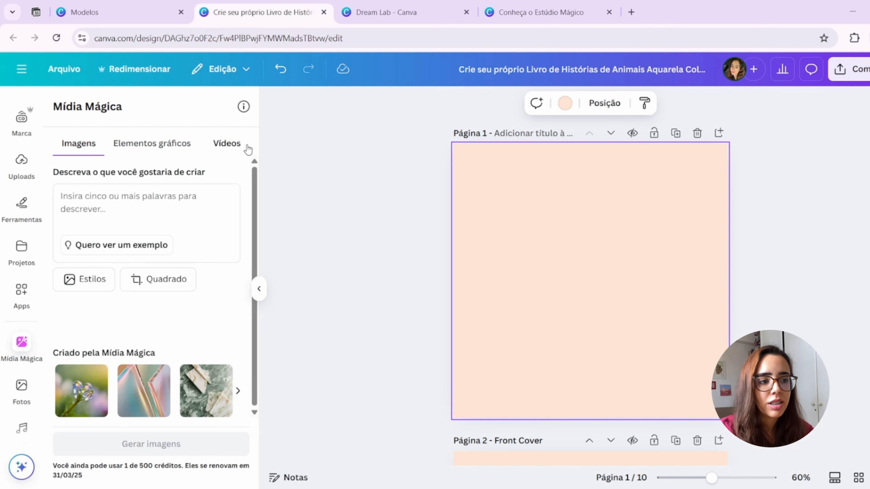
pyautogui.click(236, 146)
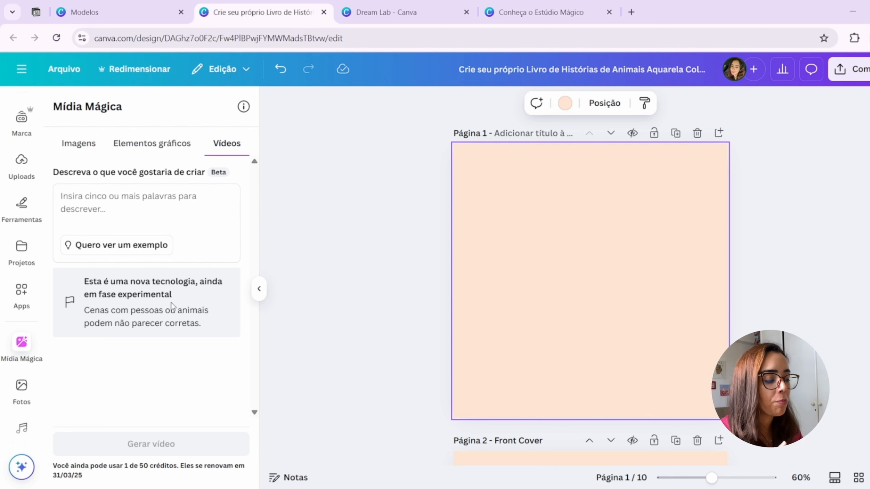
# - Review the image generation styles in Mídia Mágica, from Fotografia through Arte digital to Belas-artes
pyautogui.click(83, 145)
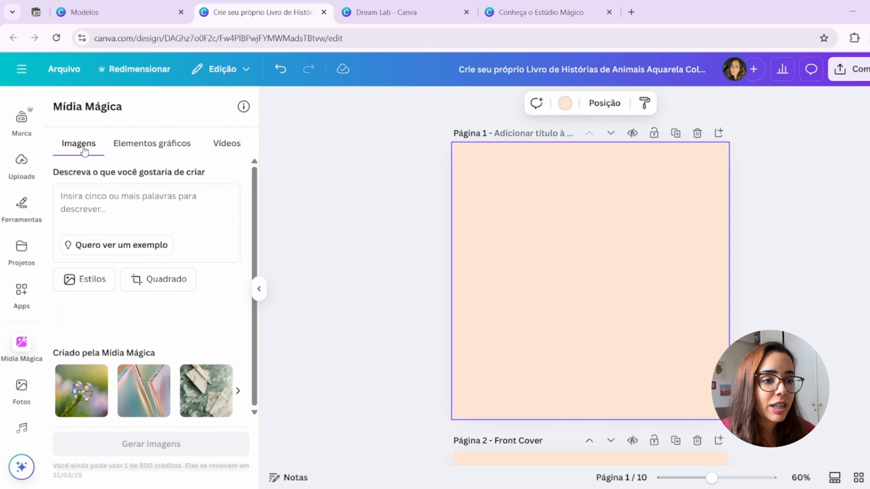
pyautogui.click(97, 287)
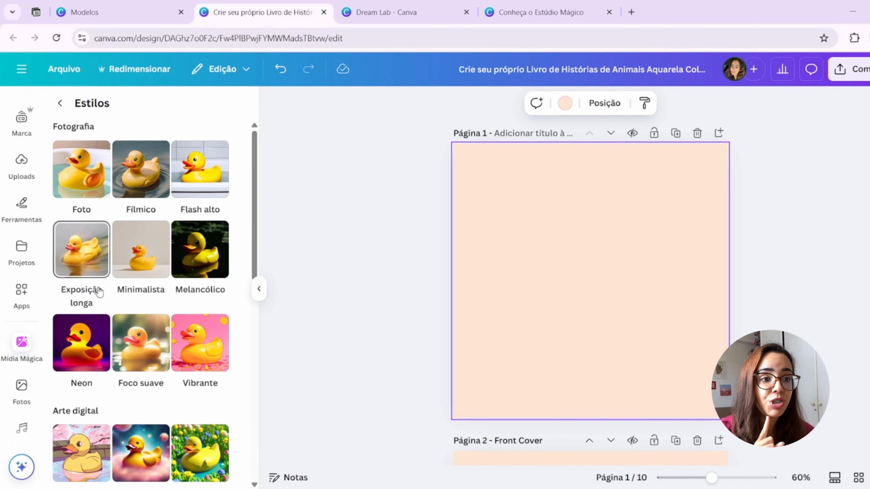
pyautogui.scroll(-4, 99, 291)
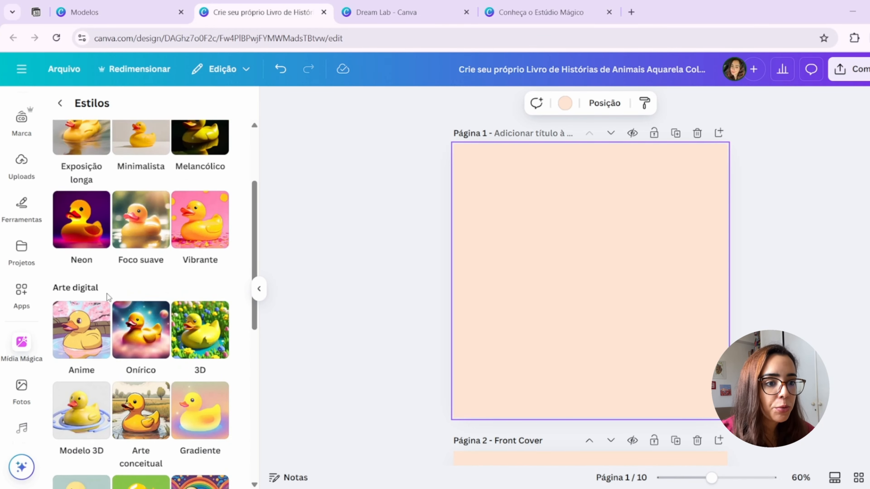
pyautogui.scroll(-5, 107, 296)
pyautogui.scroll(-6, 98, 389)
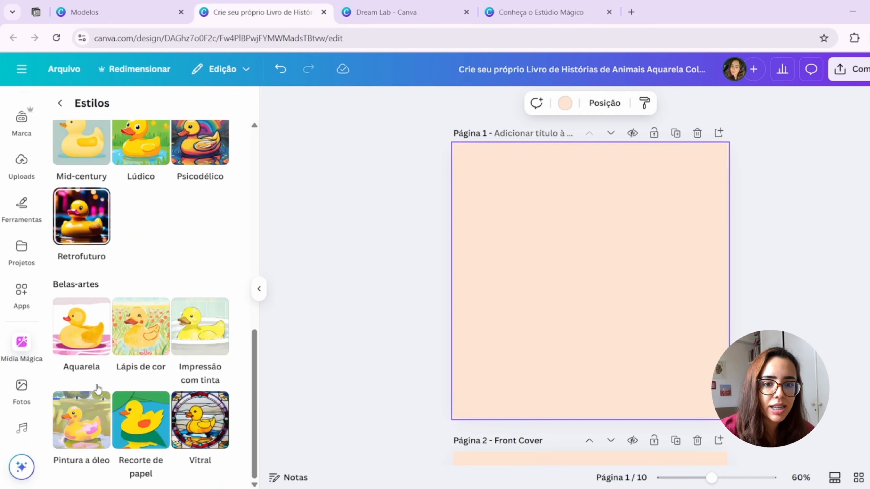
pyautogui.scroll(10, 97, 389)
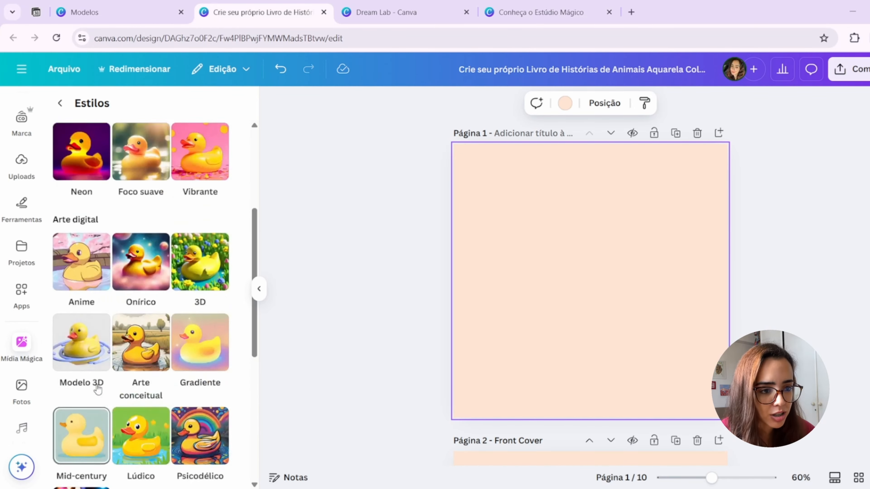
pyautogui.scroll(6, 98, 389)
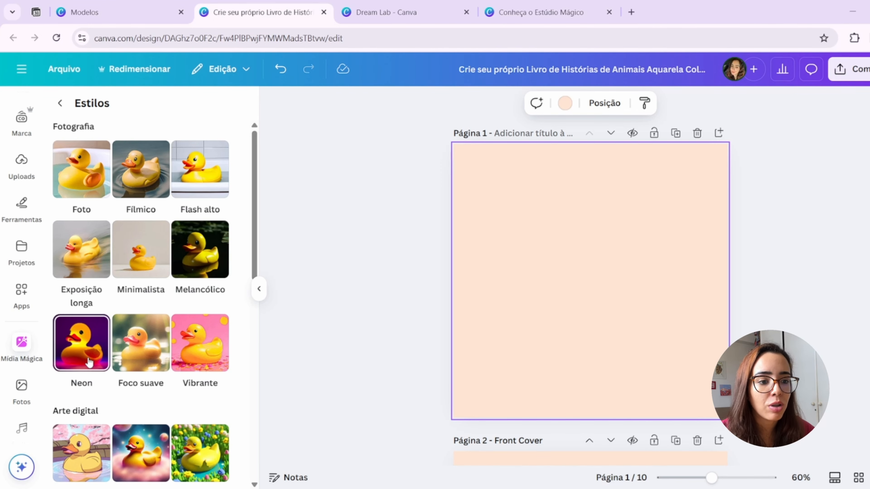
pyautogui.scroll(-5, 89, 360)
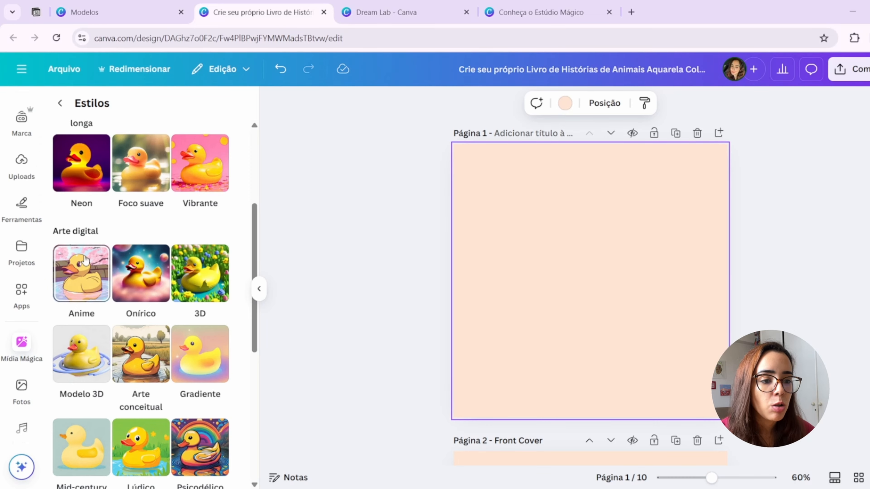
pyautogui.scroll(-5, 99, 294)
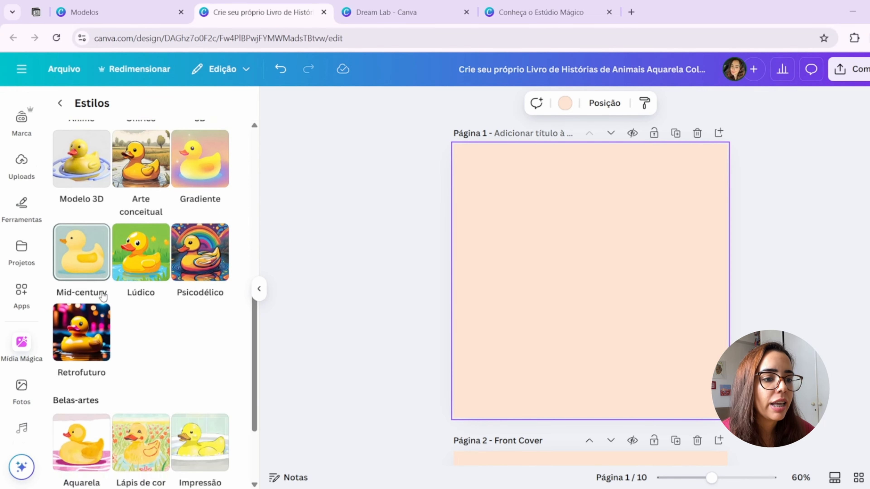
pyautogui.scroll(-3, 103, 296)
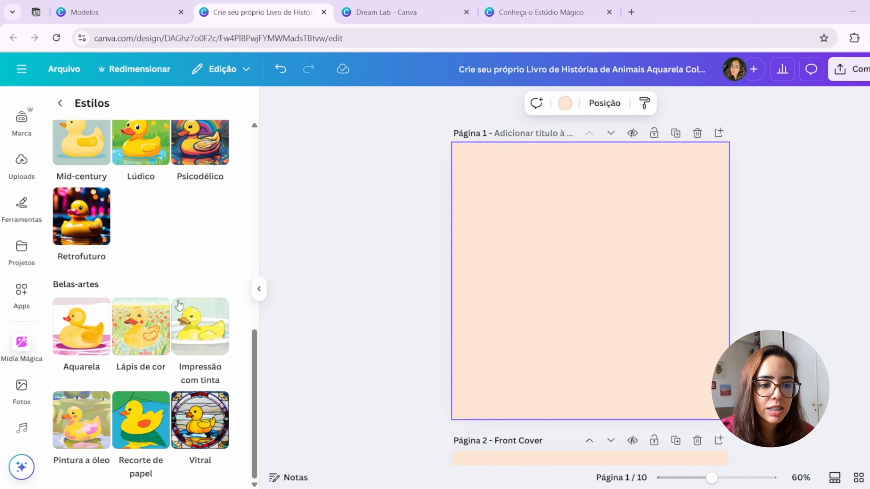
pyautogui.scroll(10, 147, 366)
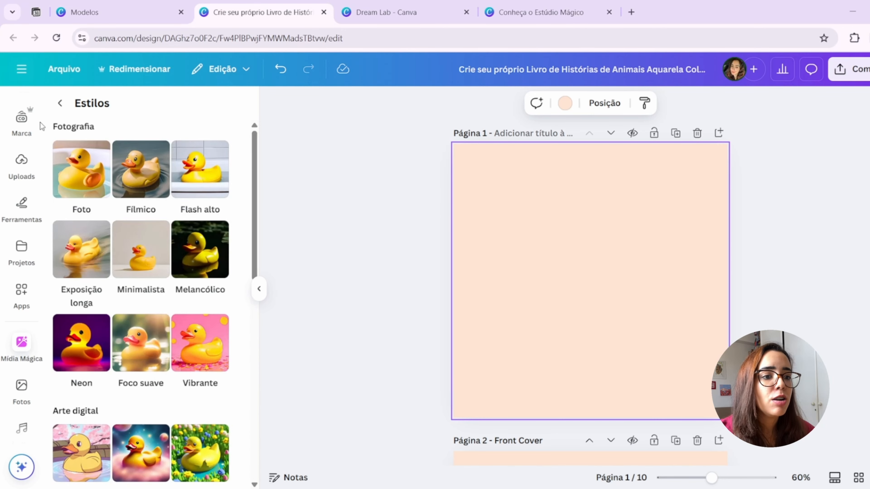
# - Choose the Foto style and paste the image prompt beginning "Faça o desenho de uma floresta mágica ao entardecer"
pyautogui.click(82, 174)
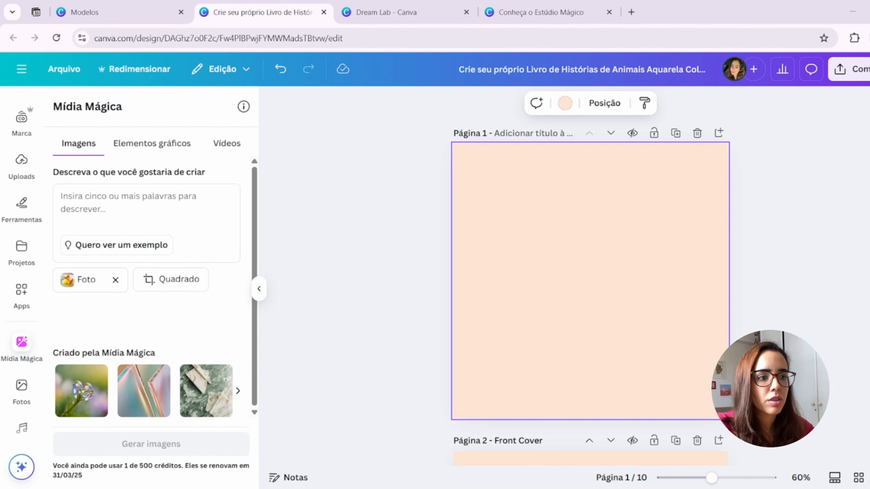
pyautogui.click(176, 198)
pyautogui.hotkey('ctrl', 'v')
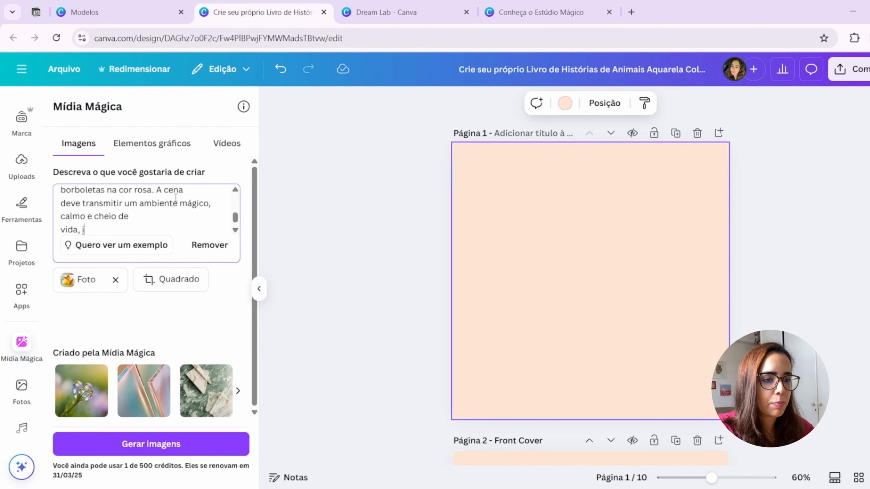
# - Remove the stray line breaks in the prompt's first sentences, up to "No centro há uma lagoa e ao redor borboletas na cor rosa"
pyautogui.scroll(5, 176, 198)
pyautogui.click(167, 214)
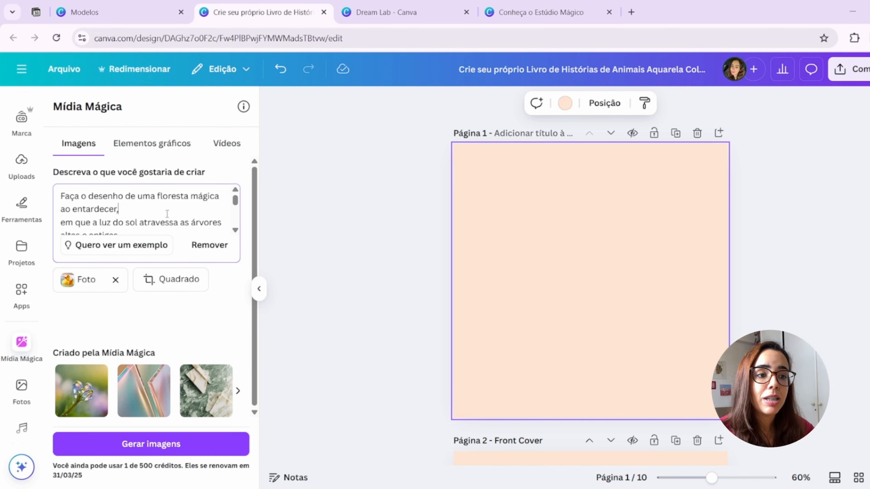
pyautogui.press('Delete')
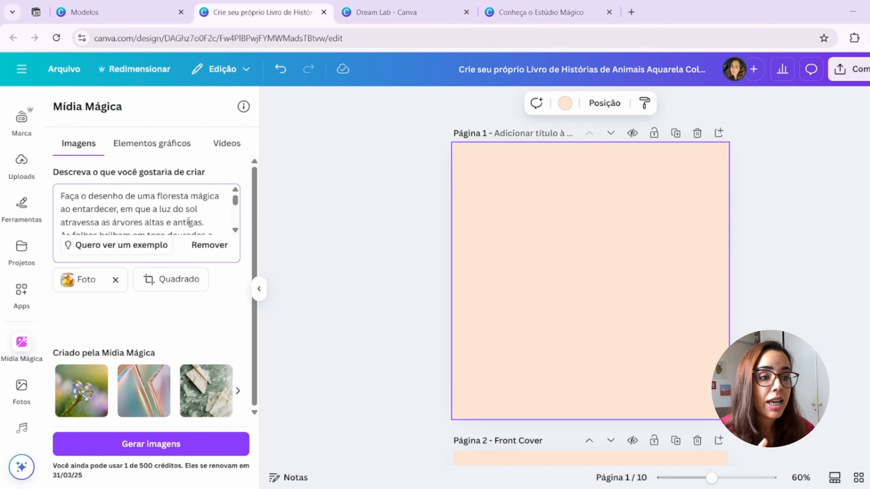
pyautogui.scroll(-3, 161, 222)
pyautogui.scroll(3, 161, 222)
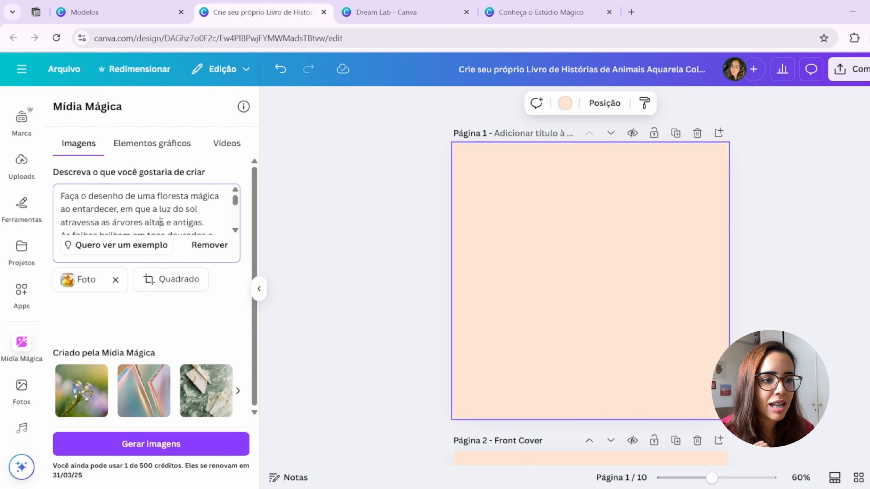
pyautogui.scroll(-1, 162, 223)
pyautogui.scroll(-1, 162, 223)
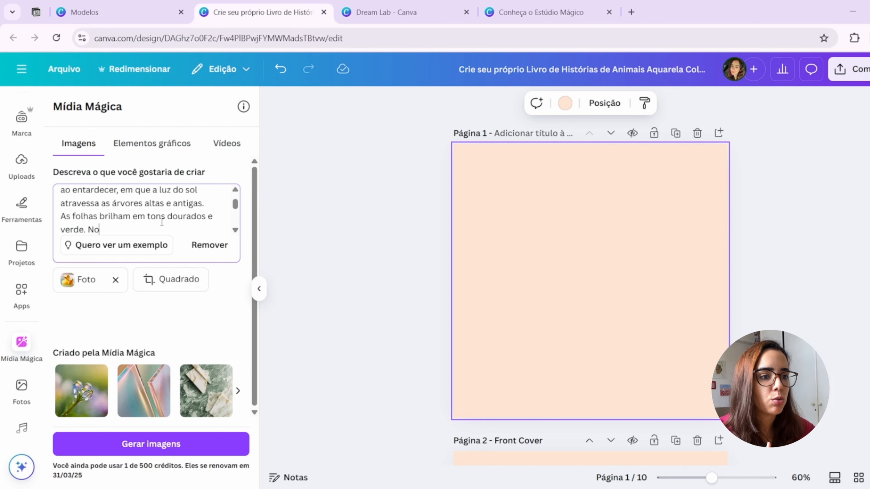
pyautogui.press('Delete')
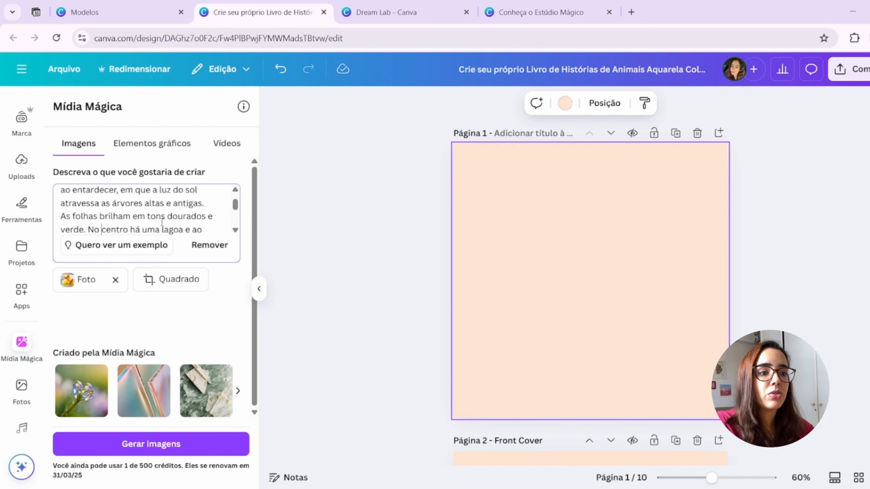
pyautogui.press('Down')
pyautogui.press('Down')
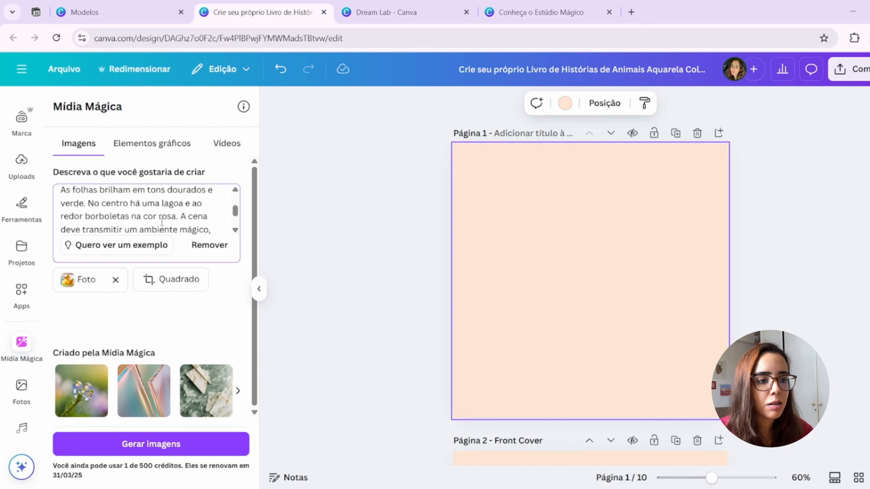
# - Join the prompt's last two lines and trim its trailing characters so it ends with "calmo e cheio de vida."
pyautogui.scroll(-1, 161, 222)
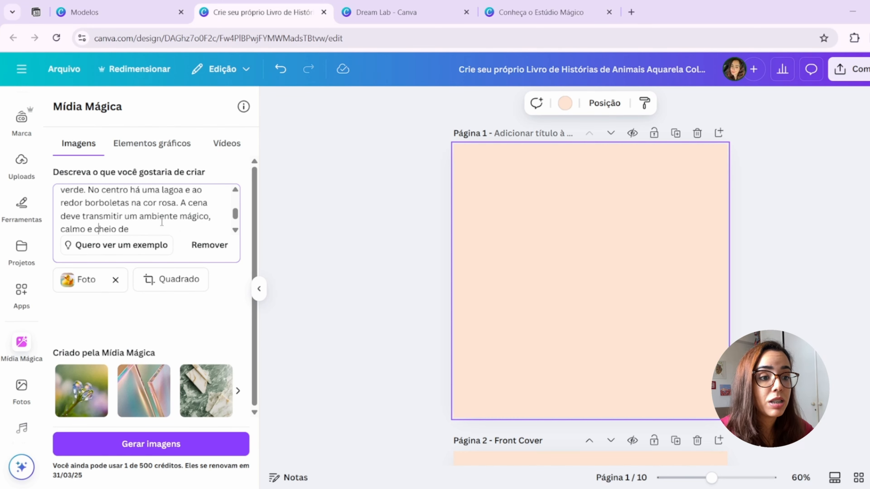
pyautogui.scroll(-1, 162, 222)
pyautogui.write('ida, i')
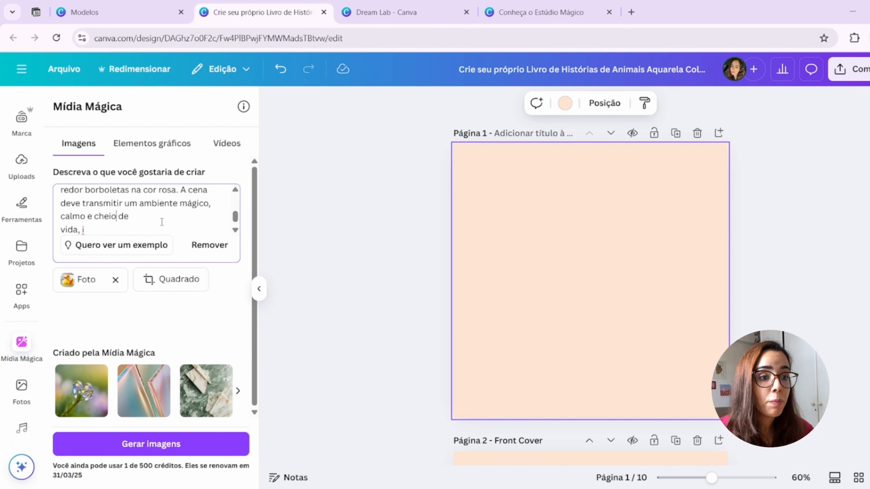
pyautogui.press('Delete')
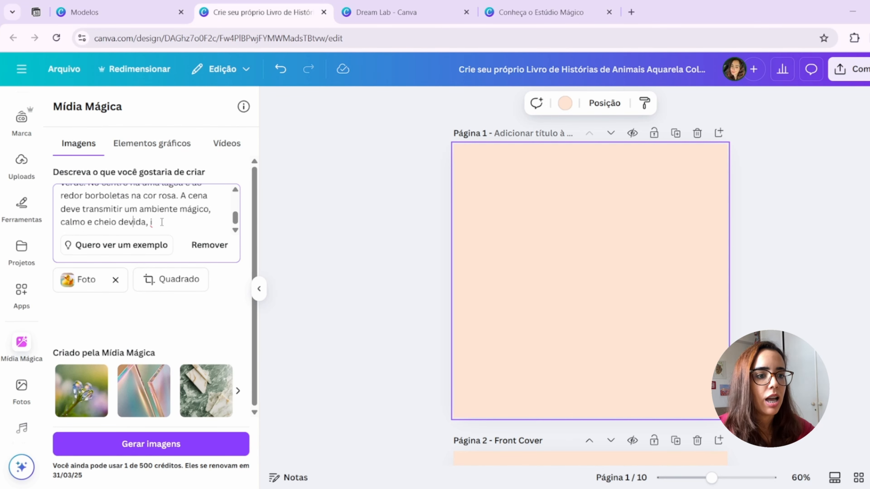
pyautogui.press('Right')
pyautogui.press('Right')
pyautogui.press('Right')
pyautogui.press('Right')
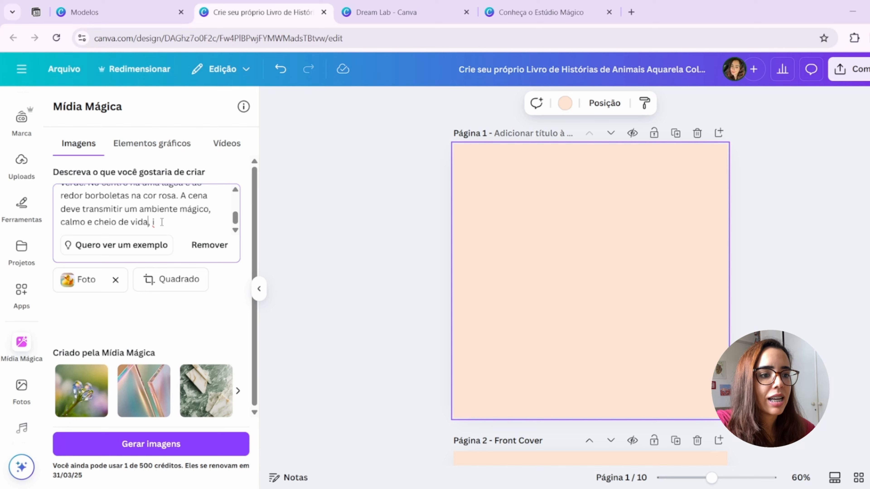
pyautogui.press('Delete')
pyautogui.press('Delete')
pyautogui.press('Delete')
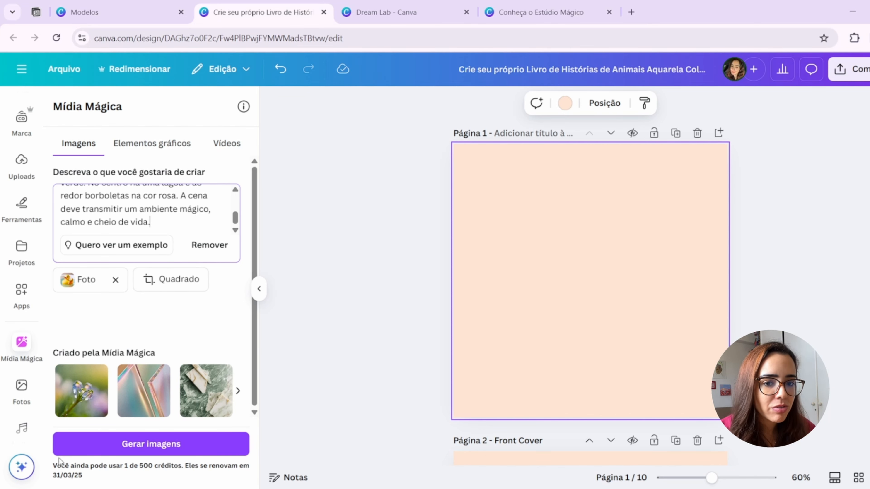
# - Generate images from the magical forest prompt in the Foto style and Quadrado format, and look over the variations
pyautogui.click(127, 470)
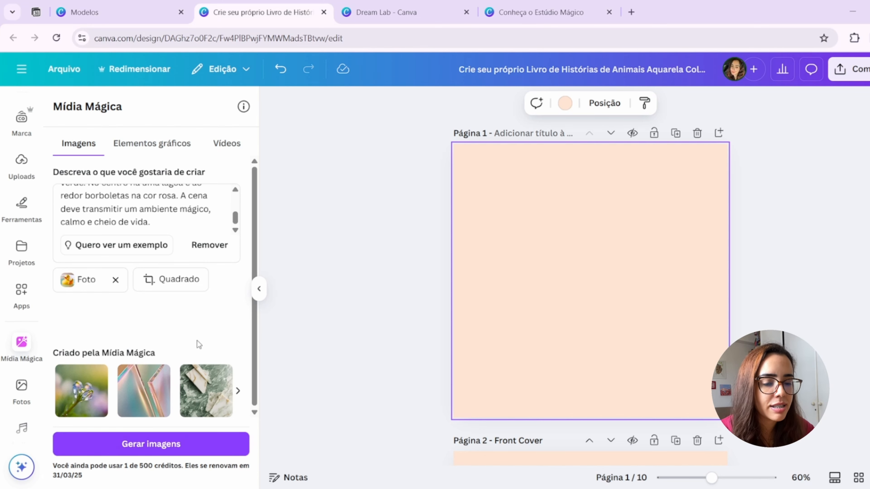
pyautogui.scroll(5, 184, 223)
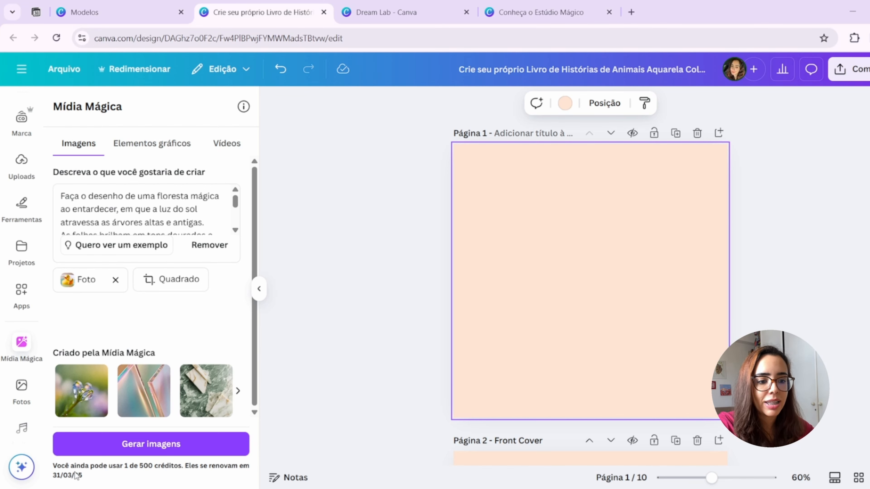
pyautogui.click(196, 452)
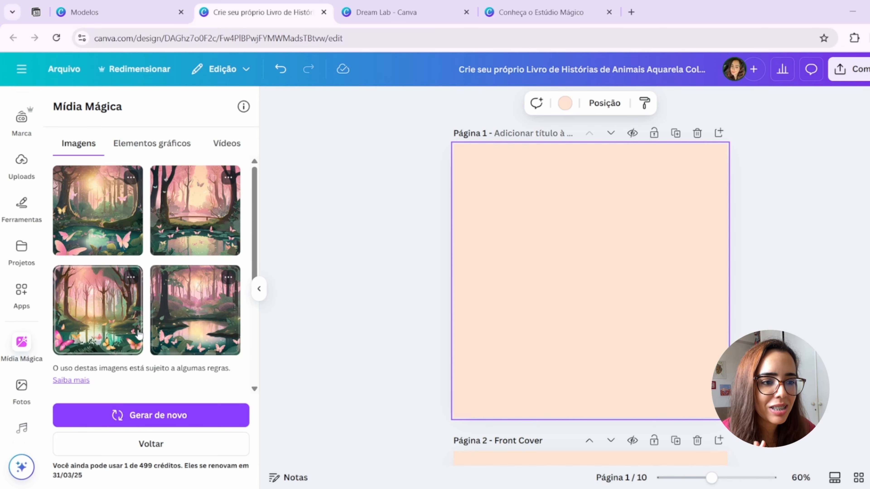
pyautogui.scroll(-3, 135, 298)
pyautogui.scroll(3, 136, 332)
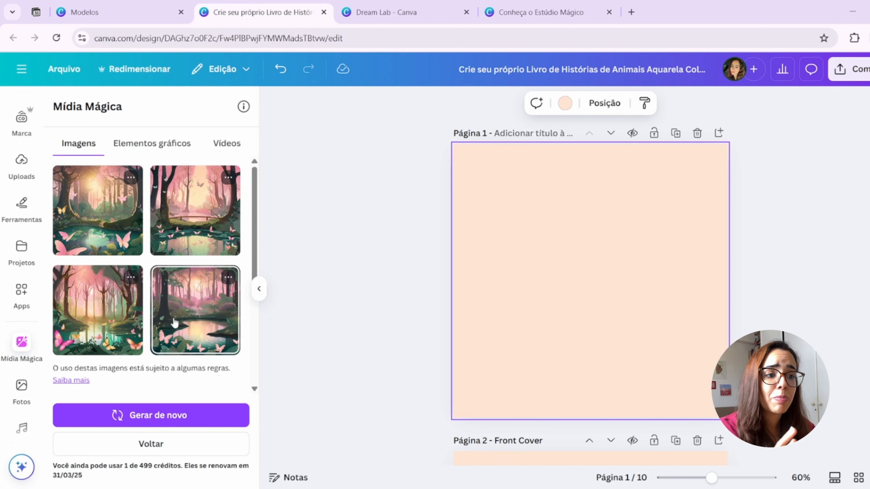
# - Place the first generated forest image on page 1, then enlarge and reposition it to nearly fill the page
pyautogui.click(107, 222)
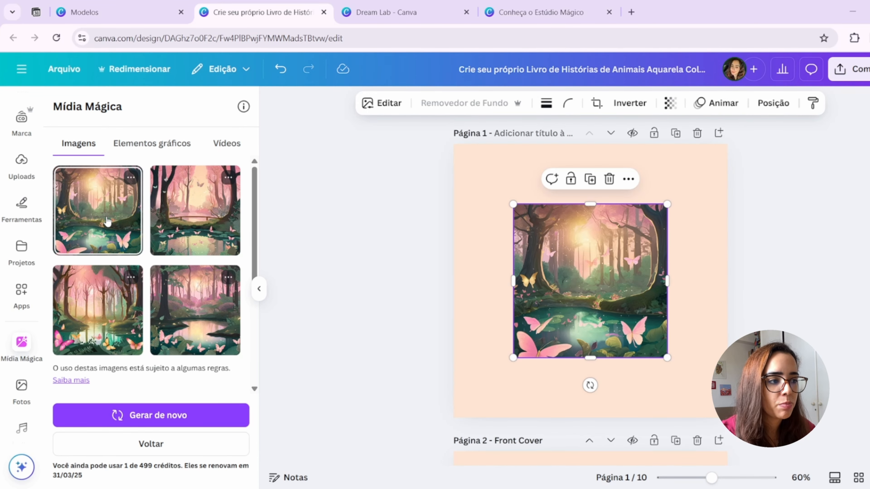
pyautogui.moveTo(597, 311); pyautogui.dragTo(564, 282)
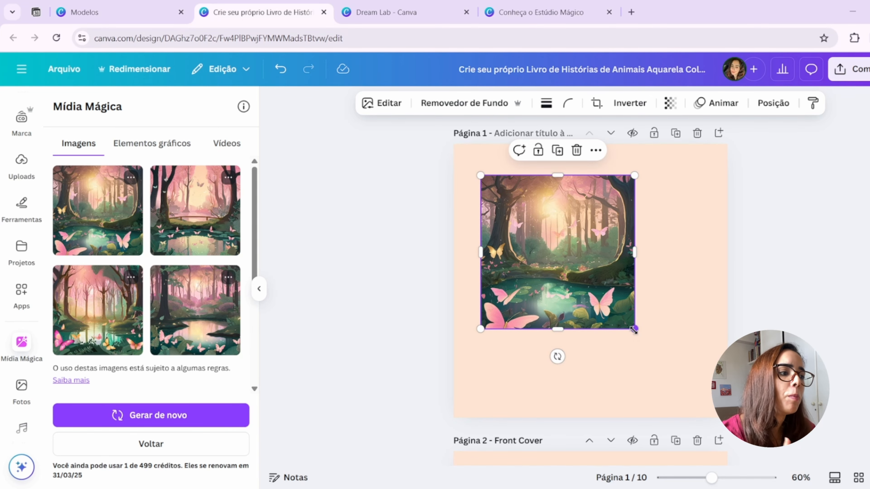
pyautogui.moveTo(634, 329); pyautogui.dragTo(728, 422)
pyautogui.moveTo(647, 353); pyautogui.dragTo(642, 340)
# - Reread the prompt, then replace the enlarged image on page 1 with the second generated one, a pink forest with a bridge over the lagoon
pyautogui.scroll(-3, 136, 304)
pyautogui.scroll(-2, 136, 303)
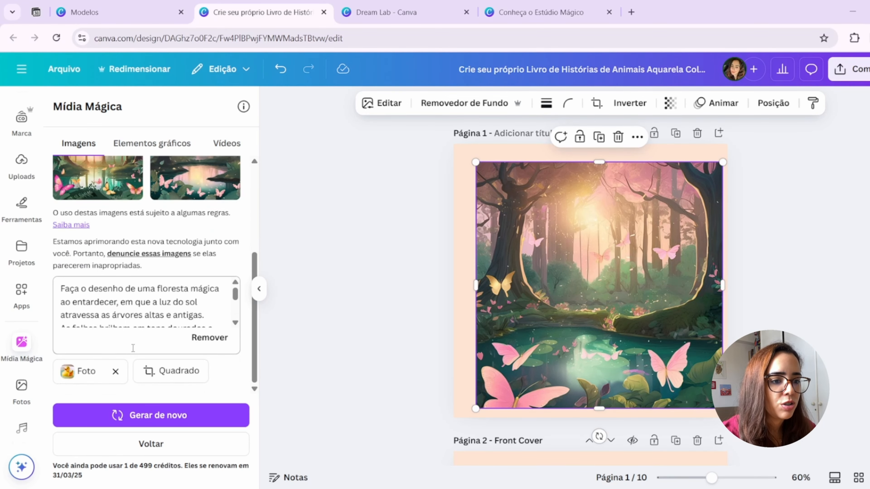
pyautogui.scroll(3, 121, 307)
pyautogui.scroll(-3, 122, 306)
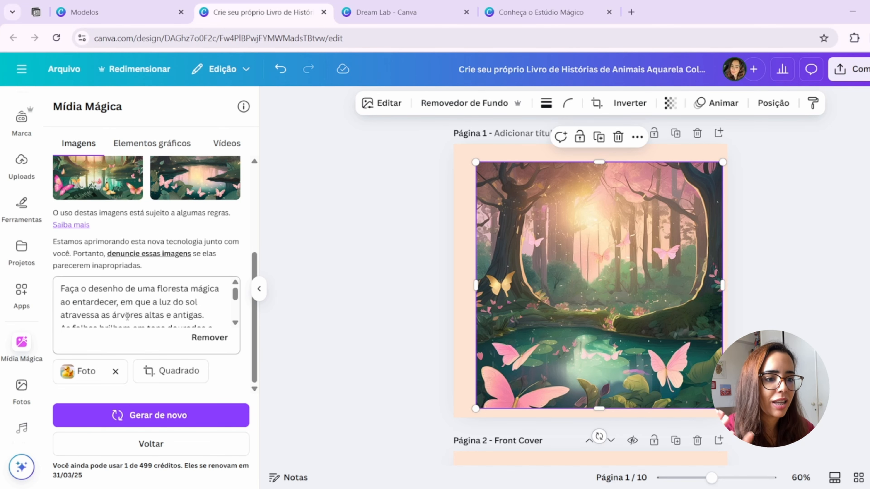
pyautogui.scroll(-3, 152, 315)
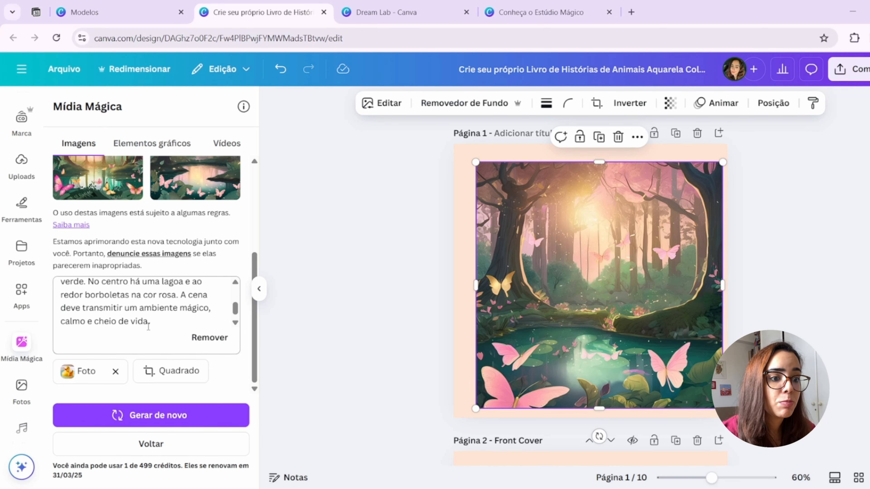
pyautogui.scroll(5, 173, 337)
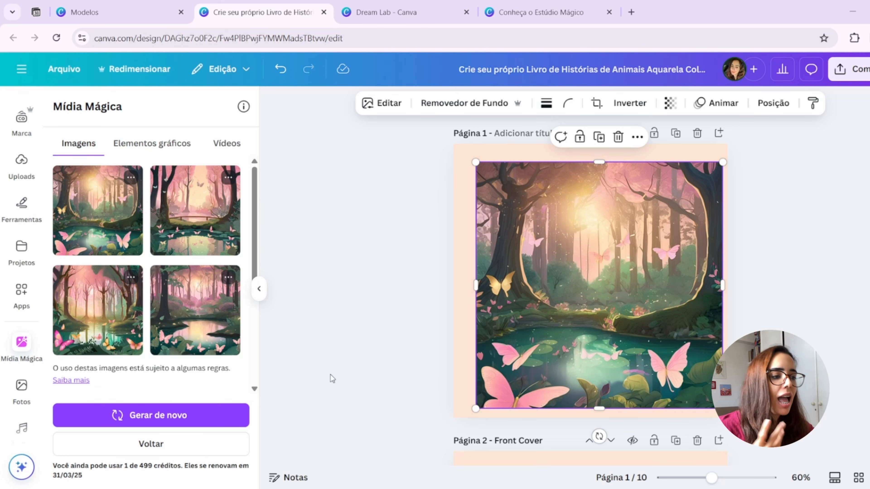
pyautogui.click(204, 220)
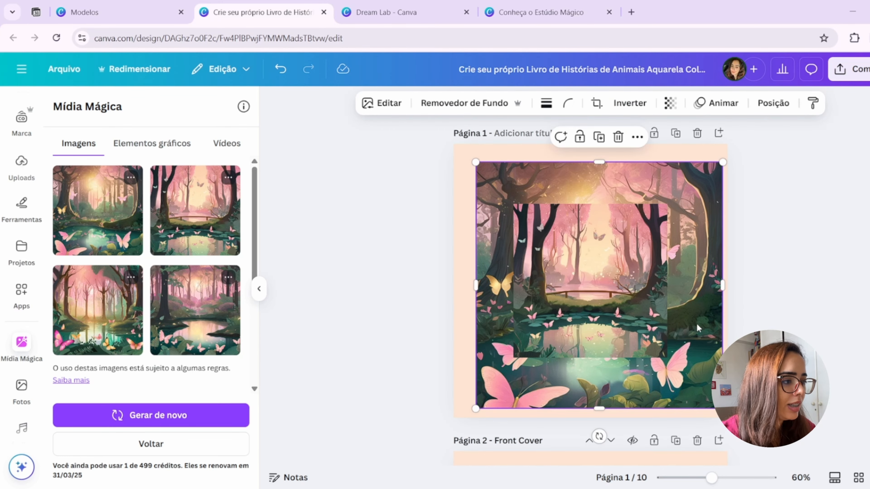
pyautogui.press('Delete')
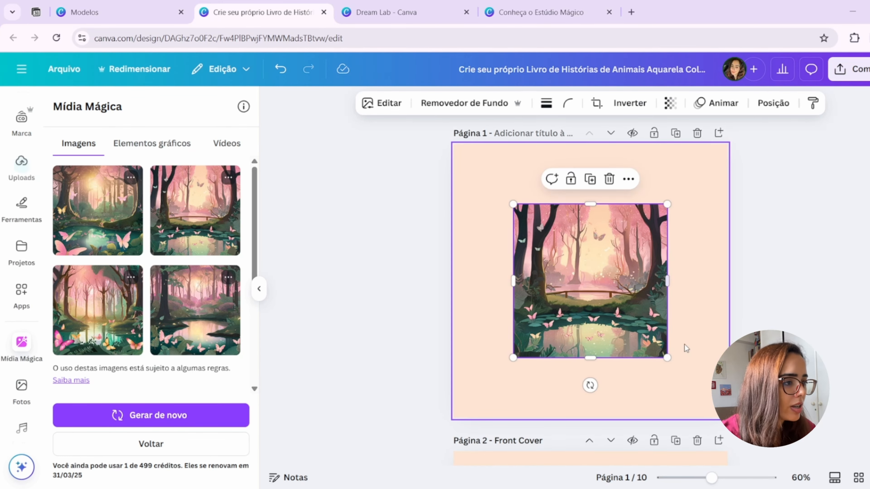
# - Enlarge and reposition the pink forest image with the bridge so it nearly fills page 1
pyautogui.moveTo(667, 359); pyautogui.dragTo(713, 415)
pyautogui.moveTo(672, 320); pyautogui.dragTo(623, 275)
pyautogui.moveTo(669, 363); pyautogui.dragTo(723, 425)
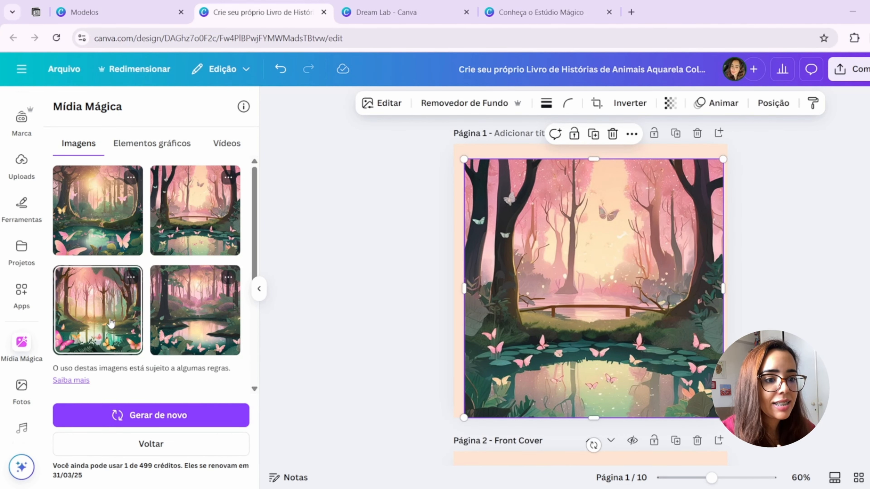
# - Try the third generated forest image on page 1, then remove both forest images from the page
pyautogui.click(111, 323)
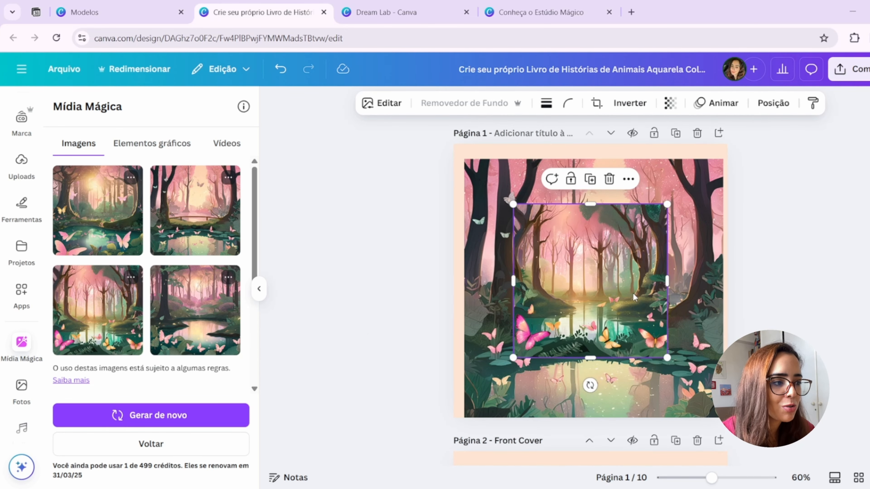
pyautogui.press('Delete')
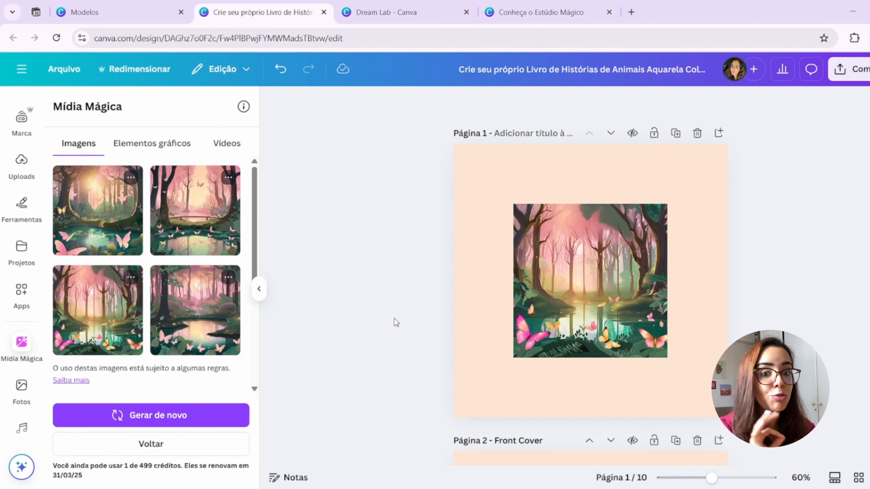
pyautogui.click(591, 300)
pyautogui.press('Delete')
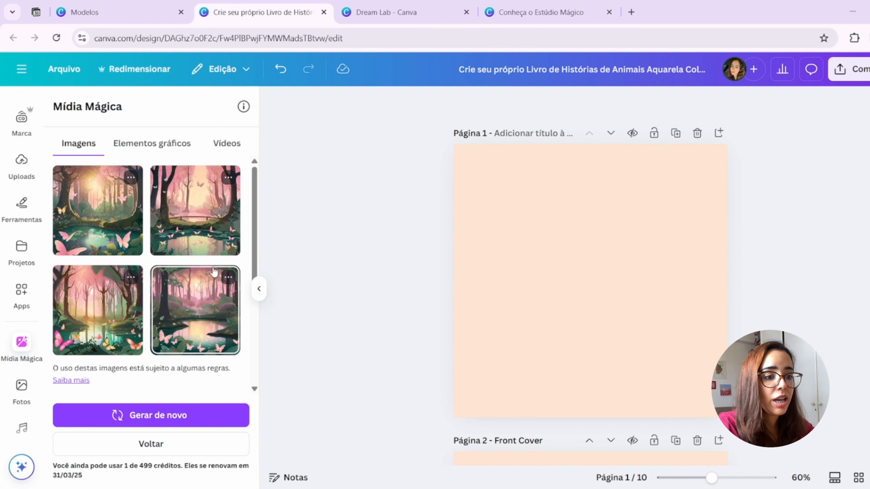
# - Place the second generated image, the pink forest with the bridge, on page 1 and enlarge it to cover the whole page
pyautogui.click(195, 220)
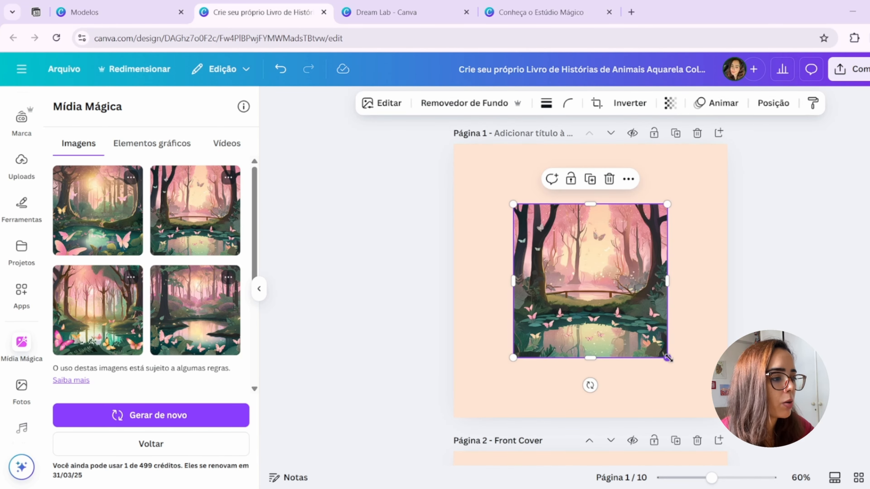
pyautogui.moveTo(668, 357); pyautogui.dragTo(716, 425)
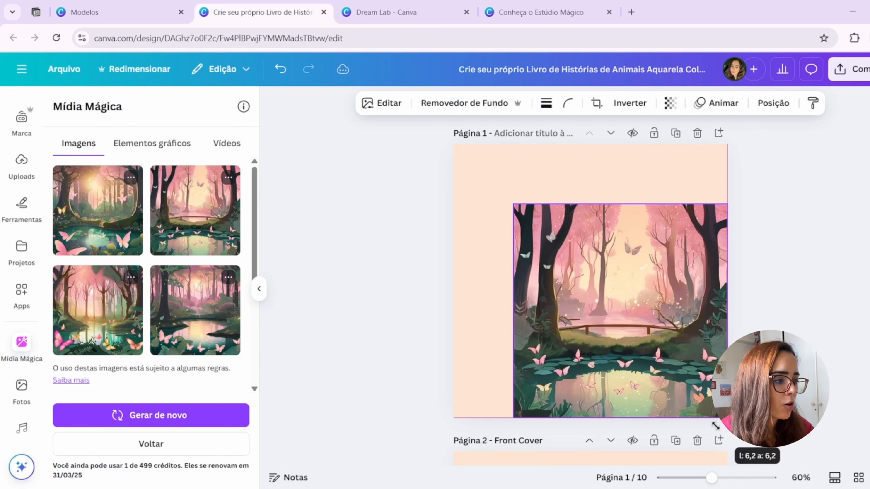
pyautogui.moveTo(513, 204); pyautogui.dragTo(452, 145)
pyautogui.click(417, 294)
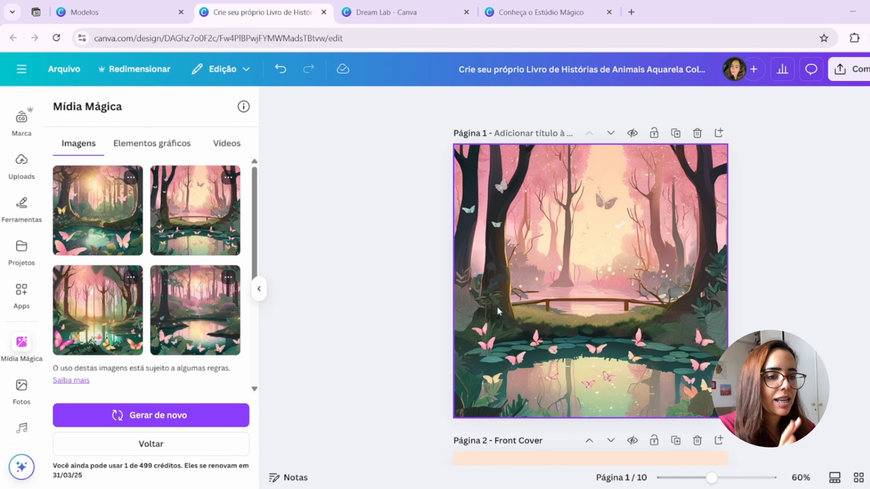
# - Copy the title "Livro de Histórias" from page 2 onto the forest image on page 1
pyautogui.scroll(-6, 569, 274)
pyautogui.scroll(-3, 585, 295)
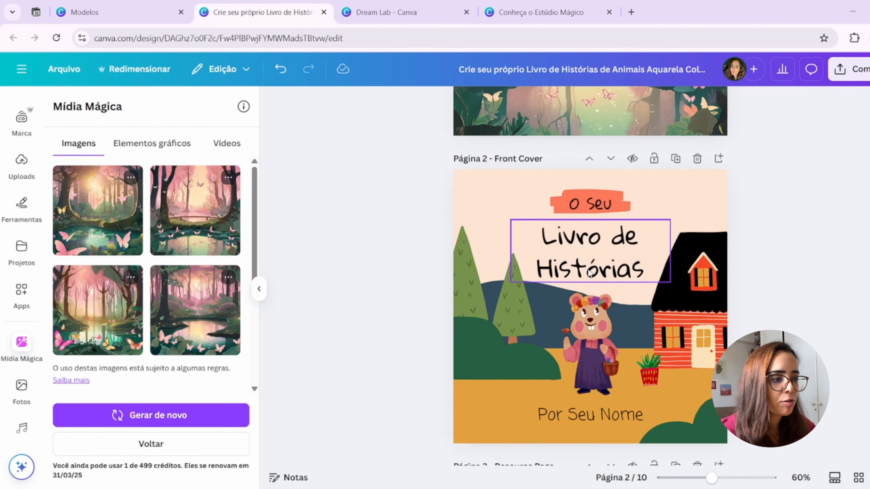
pyautogui.click(631, 169)
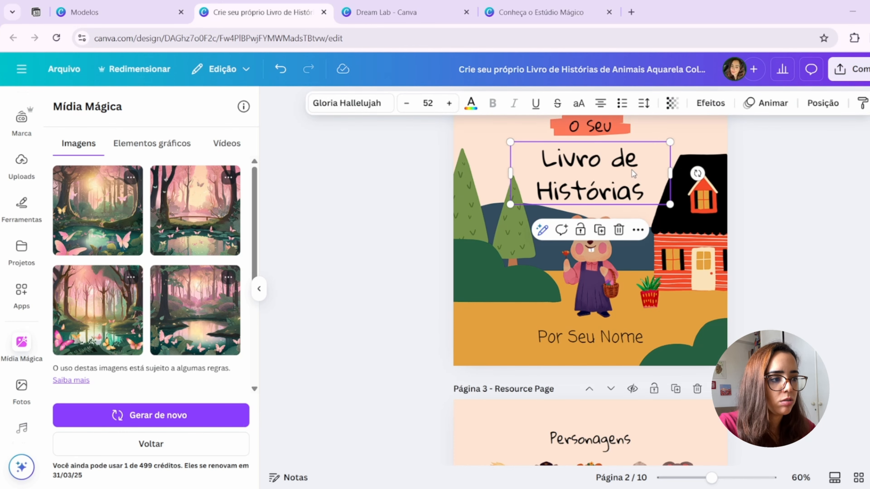
pyautogui.scroll(5, 631, 170)
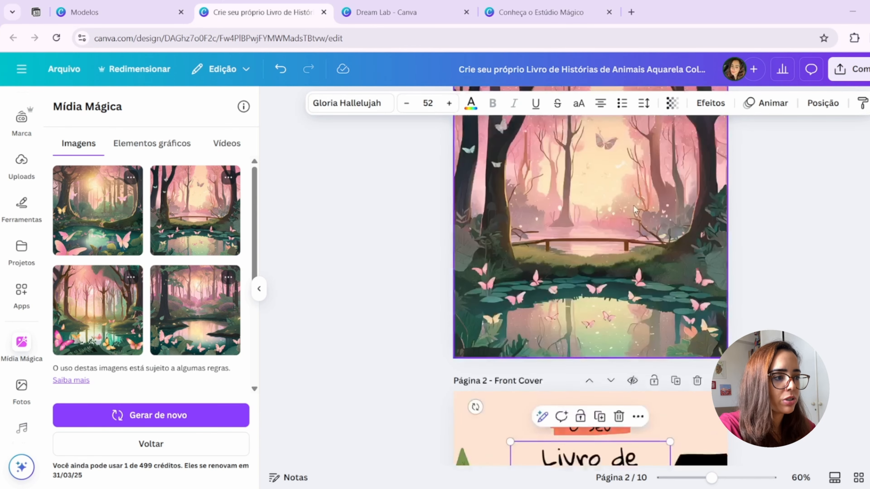
pyautogui.moveTo(616, 457); pyautogui.dragTo(602, 159)
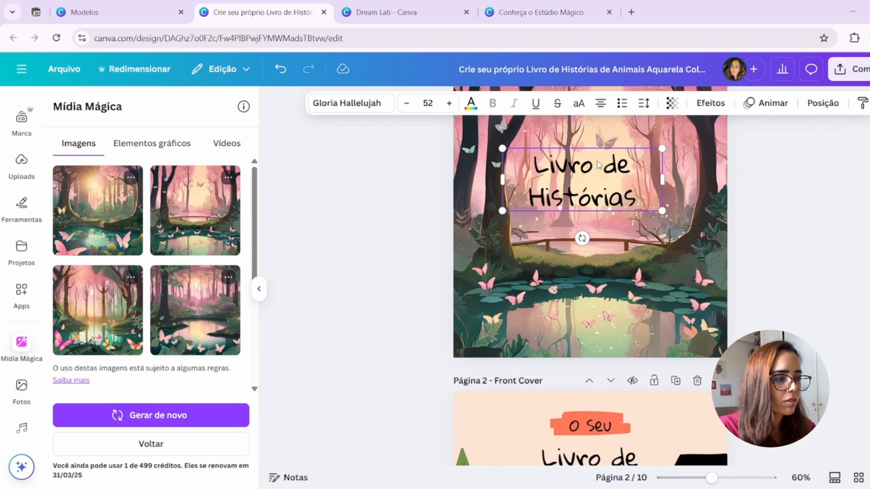
pyautogui.scroll(2, 613, 213)
pyautogui.moveTo(627, 269); pyautogui.dragTo(641, 284)
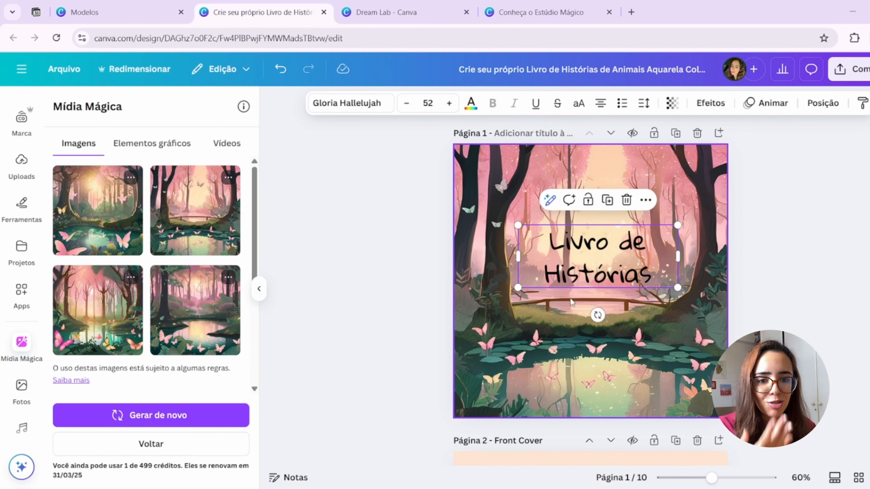
# - Try duplicating the title on page 1 and moving the copy lower, then delete the copy
pyautogui.hotkey('ctrl', 'd')
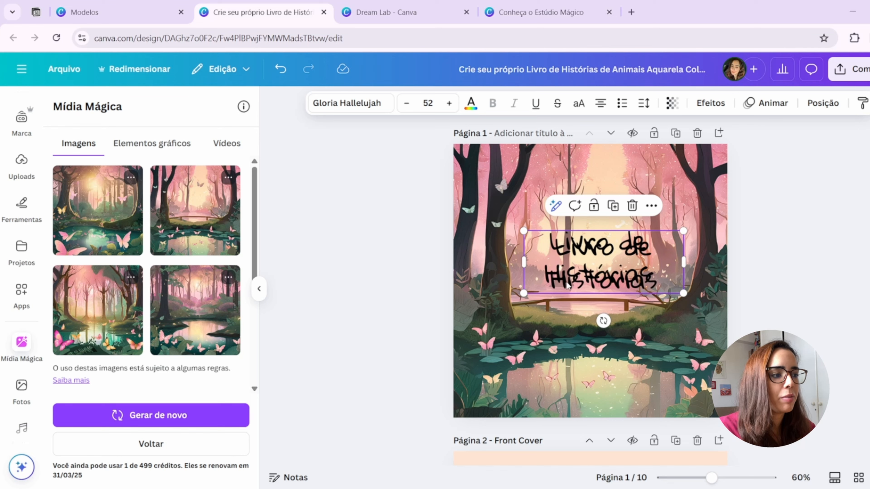
pyautogui.moveTo(567, 286); pyautogui.dragTo(577, 360)
pyautogui.press('Delete')
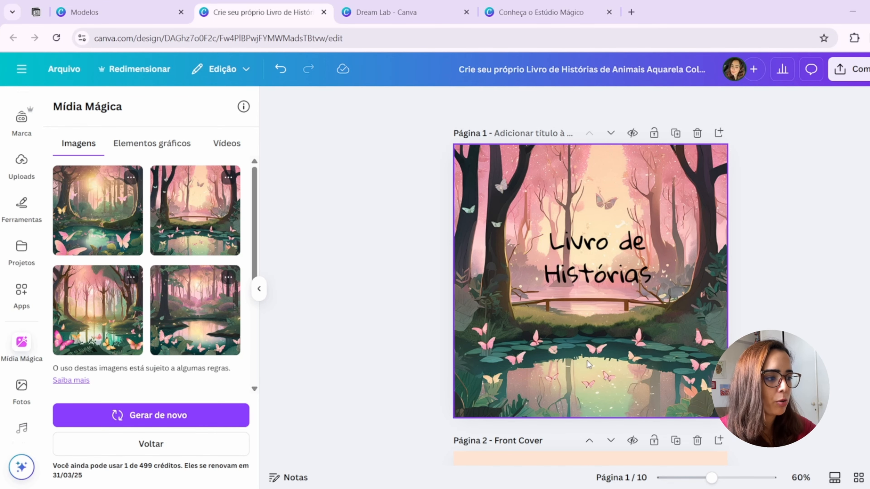
# - Center the "Livro de Histórias" title horizontally and move it into the upper part of page 1
pyautogui.click(553, 229)
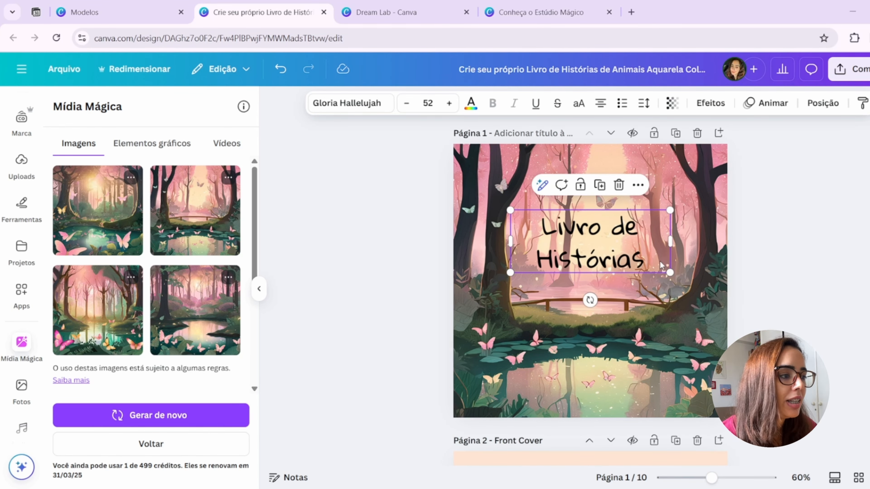
pyautogui.click(650, 263)
pyautogui.click(645, 259)
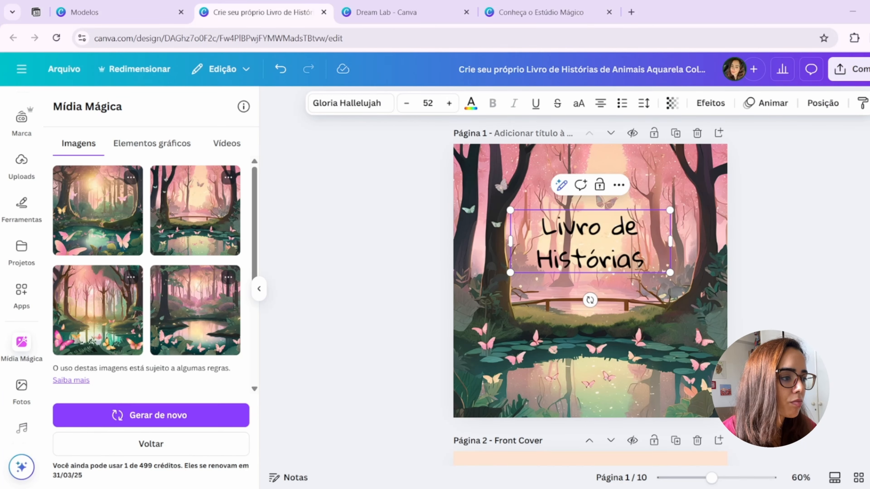
pyautogui.moveTo(582, 244)
pyautogui.mouseDown()
pyautogui.moveTo(578, 299)
pyautogui.moveTo(567, 240)
pyautogui.moveTo(581, 351)
pyautogui.moveTo(579, 229)
pyautogui.mouseUp()
# - Try white and the brand kit's teal green as the title's text color, then set it back to black
pyautogui.click(471, 103)
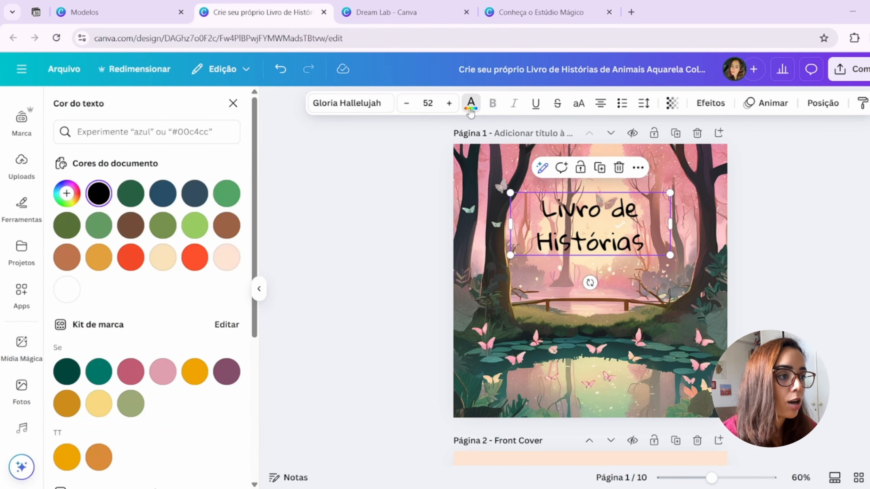
pyautogui.click(67, 290)
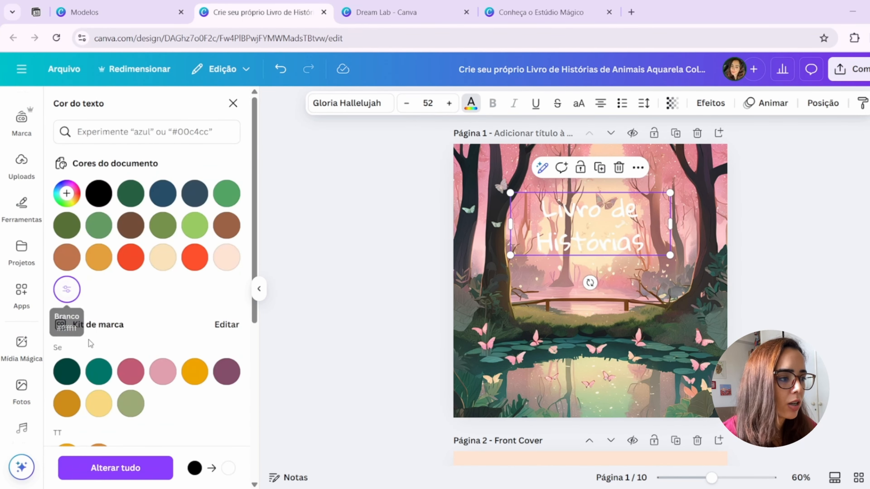
pyautogui.scroll(-2, 94, 324)
pyautogui.click(97, 311)
pyautogui.scroll(2, 98, 311)
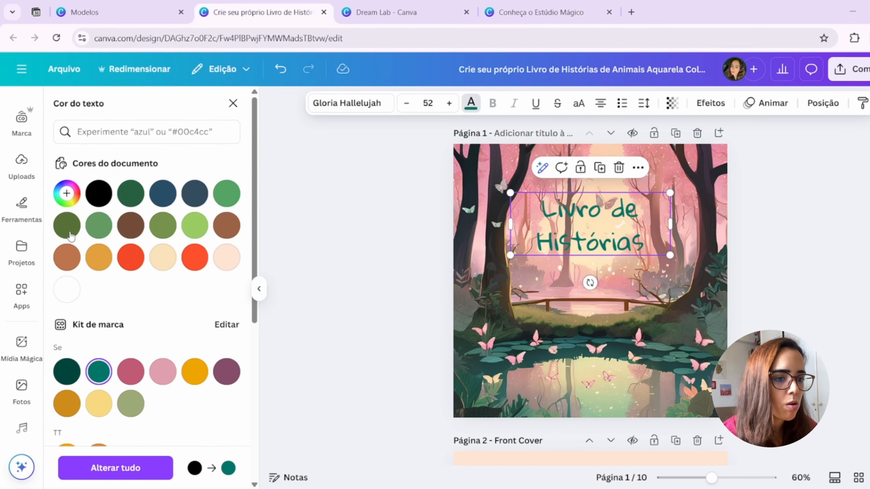
pyautogui.click(88, 195)
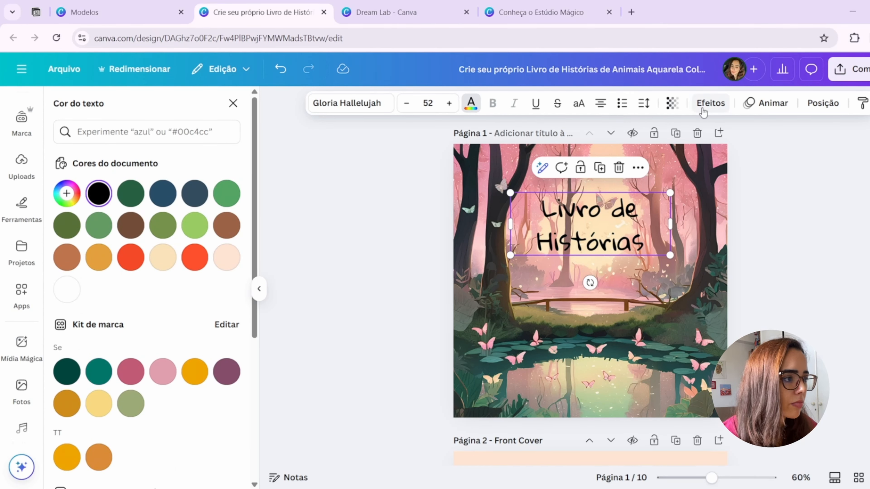
# - Compare the Contorno and Fundo text effects on the title and apply Fundo
pyautogui.click(715, 109)
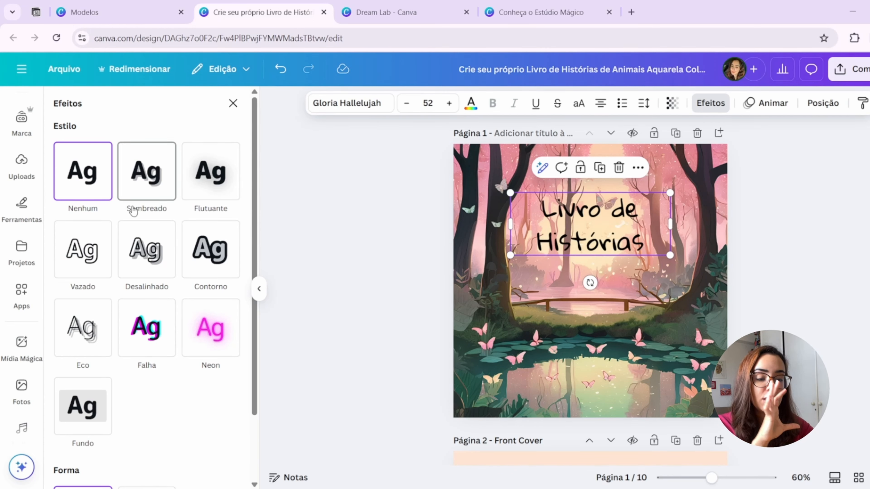
pyautogui.click(91, 408)
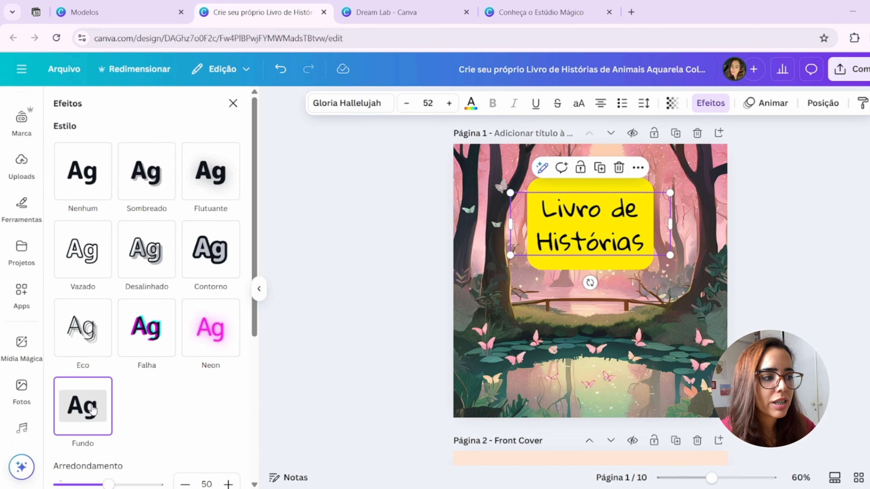
pyautogui.click(225, 242)
pyautogui.scroll(-3, 143, 349)
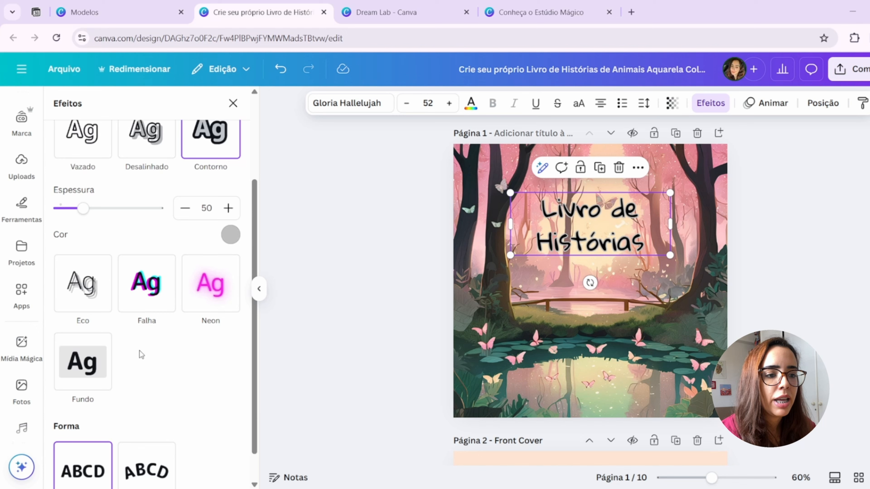
pyautogui.click(101, 363)
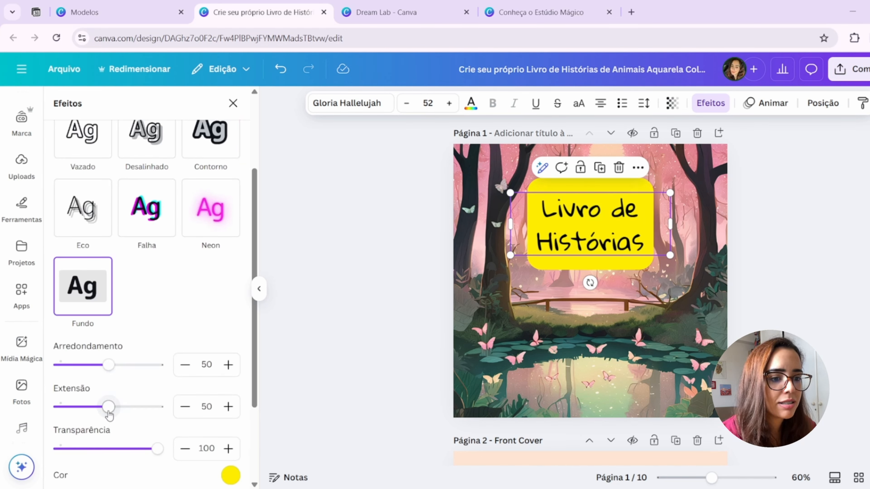
# - Set the title background's Extensão to 0 and Arredondamento to 71, and fit the title on one line at size 35,3
pyautogui.moveTo(108, 406); pyautogui.dragTo(36, 417)
pyautogui.moveTo(157, 450)
pyautogui.mouseDown()
pyautogui.moveTo(129, 453)
pyautogui.moveTo(159, 449)
pyautogui.mouseUp()
pyautogui.moveTo(113, 367); pyautogui.dragTo(126, 379)
pyautogui.moveTo(675, 223); pyautogui.dragTo(694, 252)
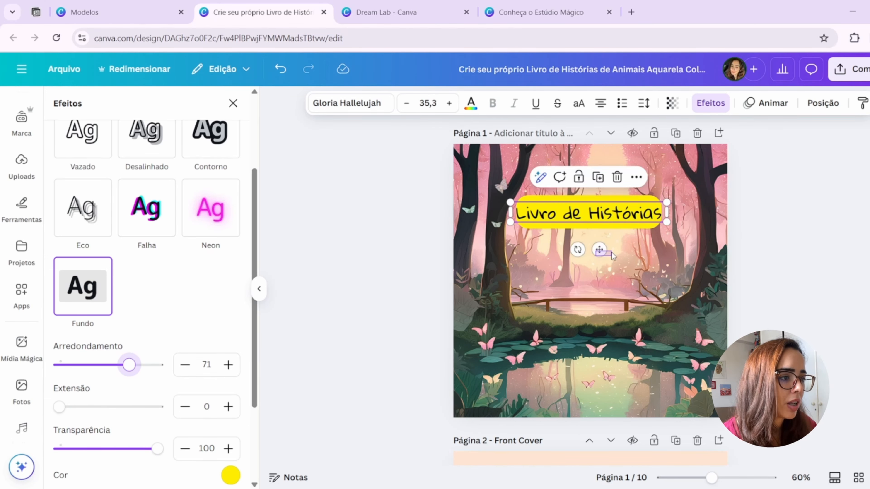
pyautogui.moveTo(612, 252); pyautogui.dragTo(611, 254)
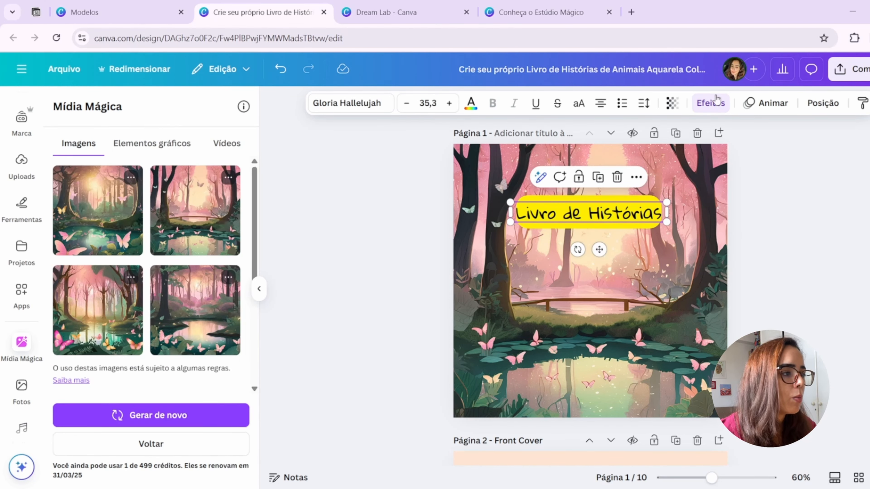
# - Change the color of the title's Fundo effect to the document's light peach
pyautogui.click(708, 106)
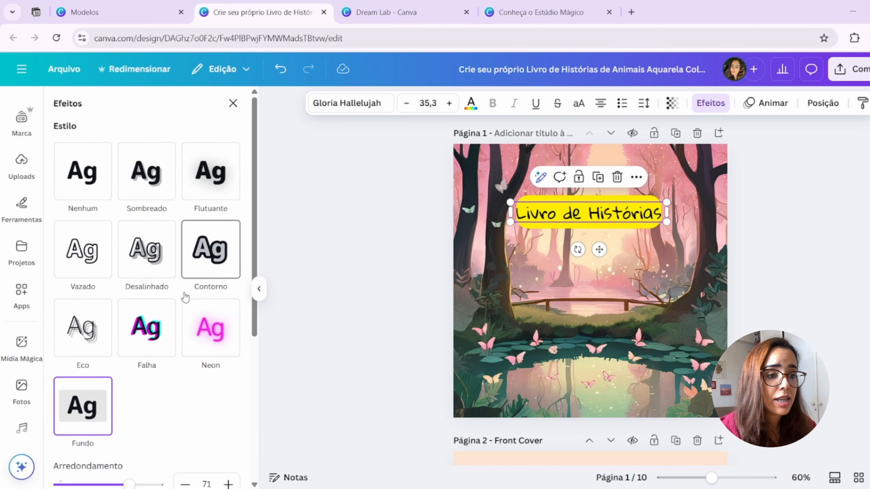
pyautogui.scroll(-7, 184, 298)
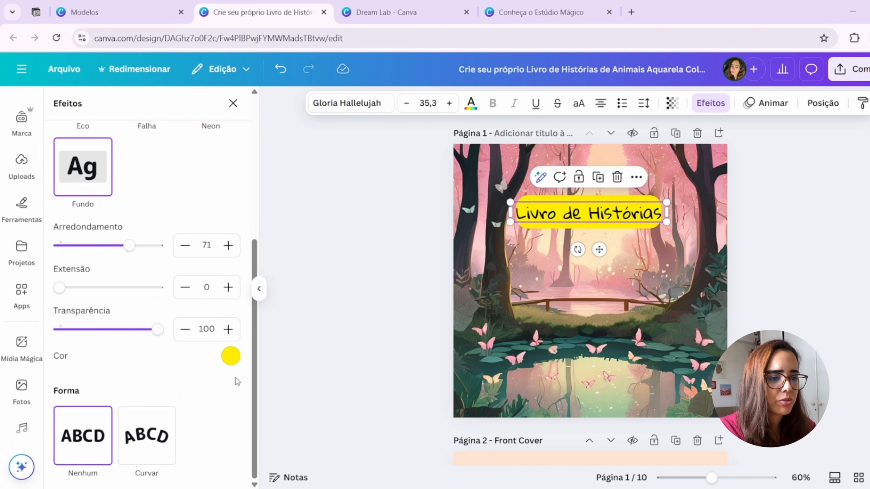
pyautogui.click(230, 356)
pyautogui.click(210, 269)
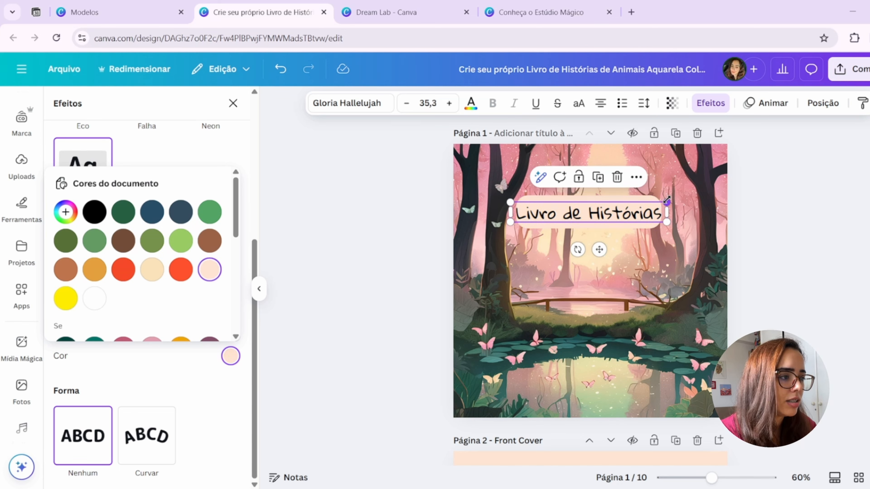
# - Shrink the title to size 28,7 and reposition it near the center of the forest clearing's upper area
pyautogui.moveTo(666, 202); pyautogui.dragTo(637, 206)
pyautogui.moveTo(585, 249); pyautogui.dragTo(605, 242)
pyautogui.click(839, 293)
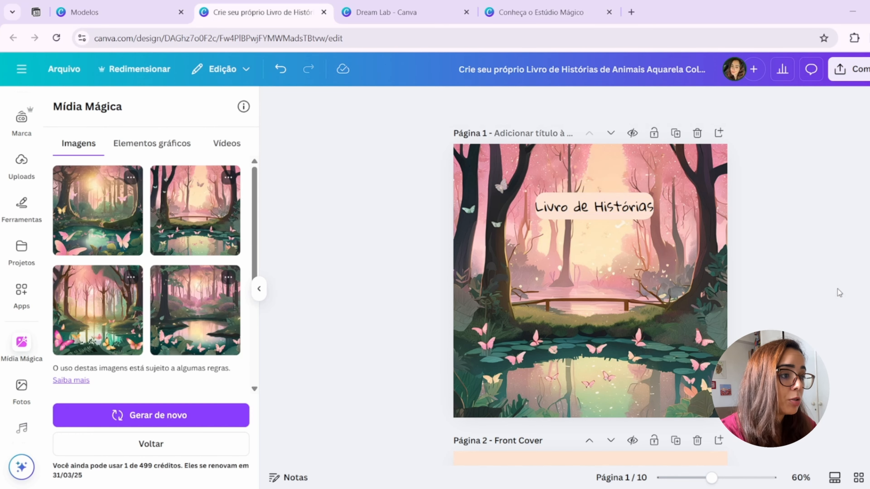
# - Change the title's Fundo effect color to the document's light cream yellow and center the title in the upper clearing
pyautogui.click(608, 209)
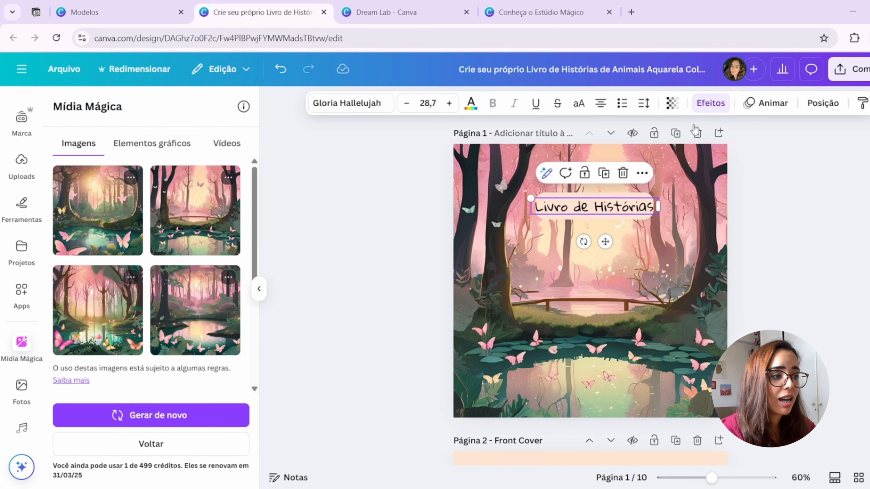
pyautogui.click(701, 103)
pyautogui.scroll(-5, 266, 291)
pyautogui.scroll(-3, 165, 359)
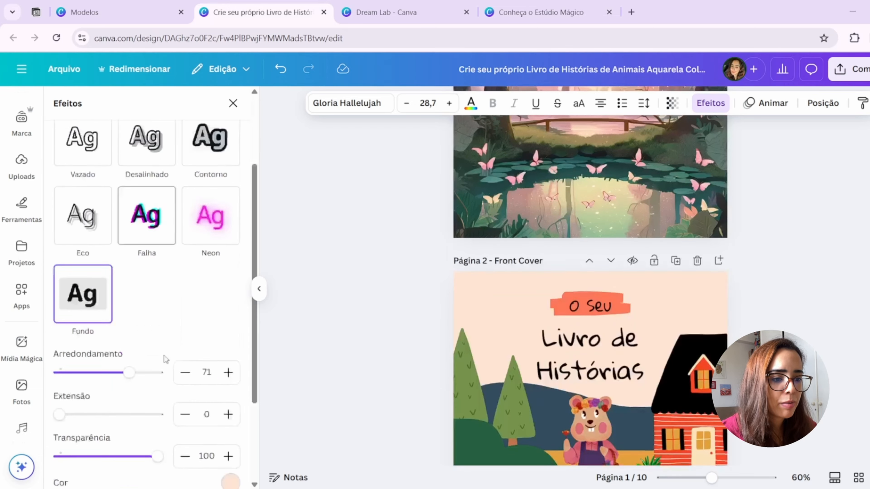
pyautogui.scroll(3, 469, 284)
pyautogui.scroll(2, 469, 285)
pyautogui.scroll(-3, 205, 343)
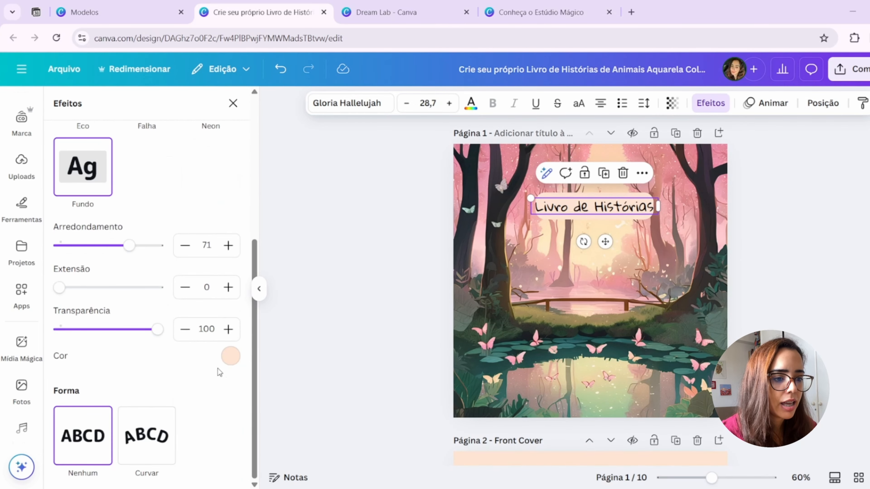
pyautogui.click(230, 356)
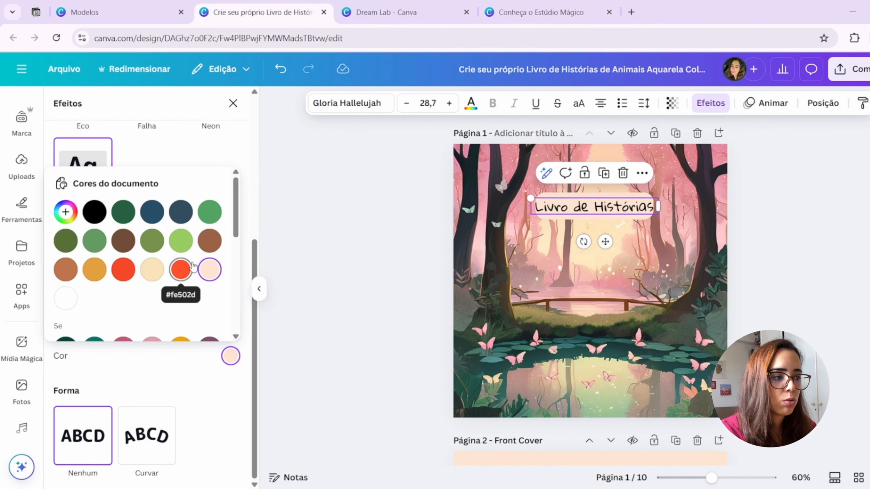
pyautogui.scroll(-2, 189, 271)
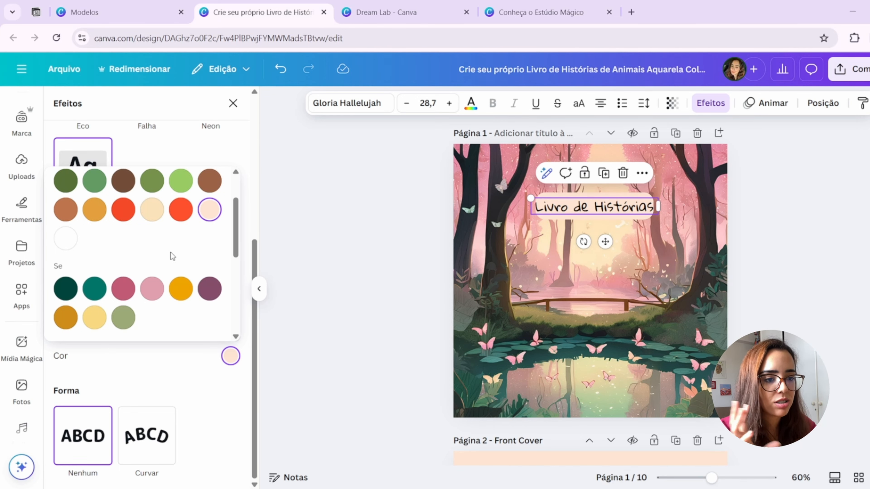
pyautogui.click(802, 266)
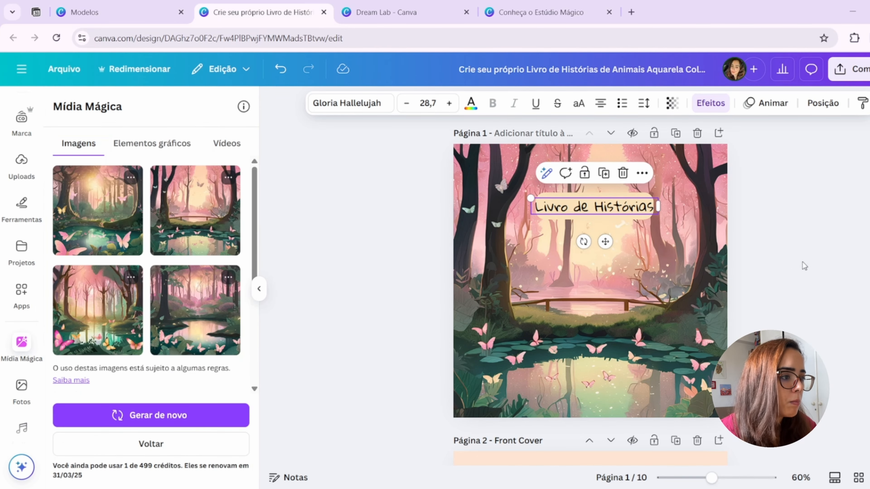
pyautogui.click(602, 215)
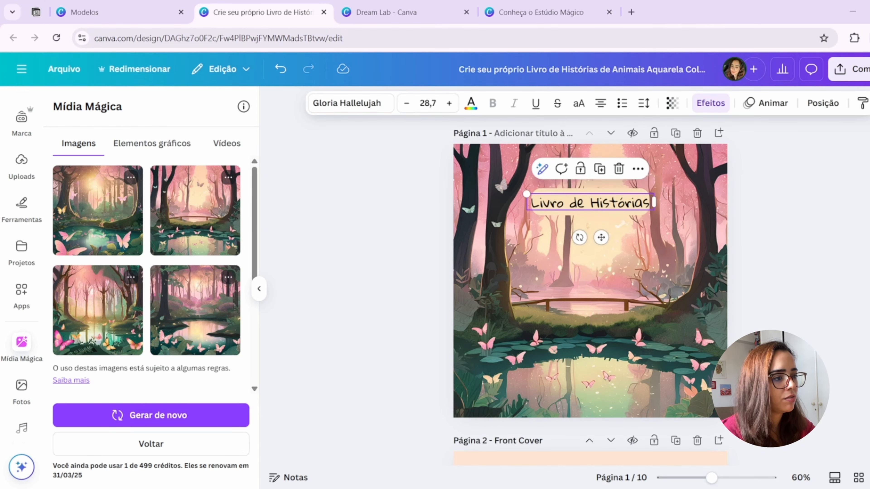
# - Duplicate the "Livro de Histórias" title on page 1 and place the copy just below the original
pyautogui.scroll(-6, 623, 260)
pyautogui.scroll(-3, 642, 310)
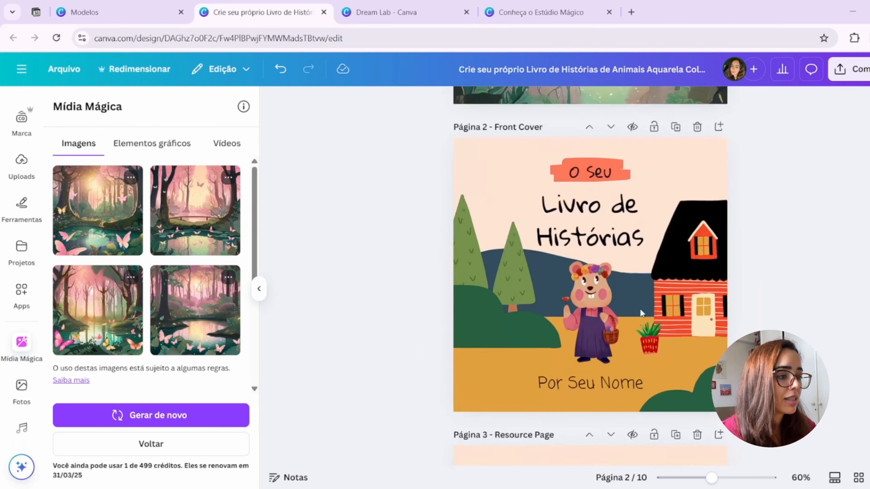
pyautogui.scroll(8, 640, 310)
pyautogui.click(607, 210)
pyautogui.hotkey('ctrl', 'd')
pyautogui.moveTo(604, 210); pyautogui.dragTo(600, 240)
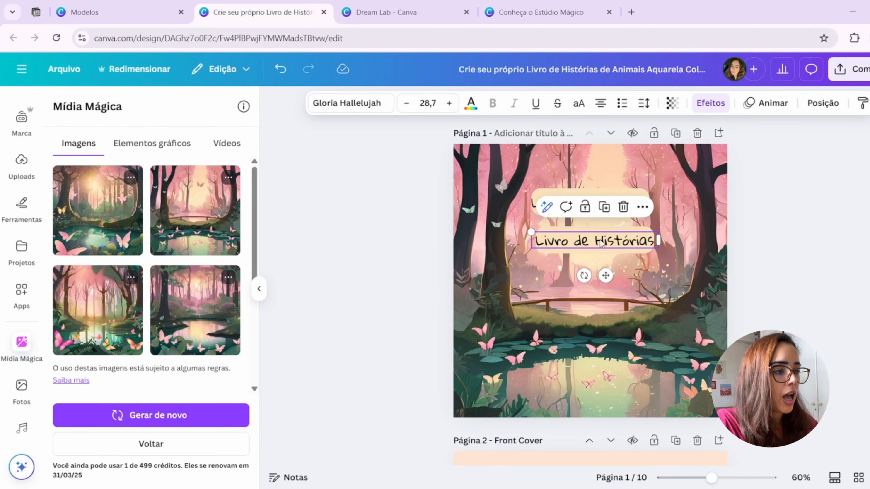
# - Review the Texto Mágico rewriting options for the duplicated title's text
pyautogui.doubleClick(601, 242)
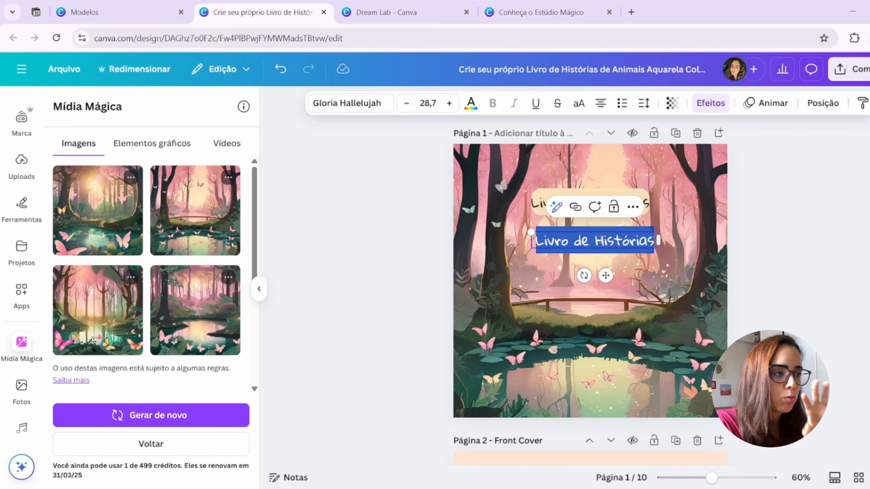
pyautogui.click(563, 209)
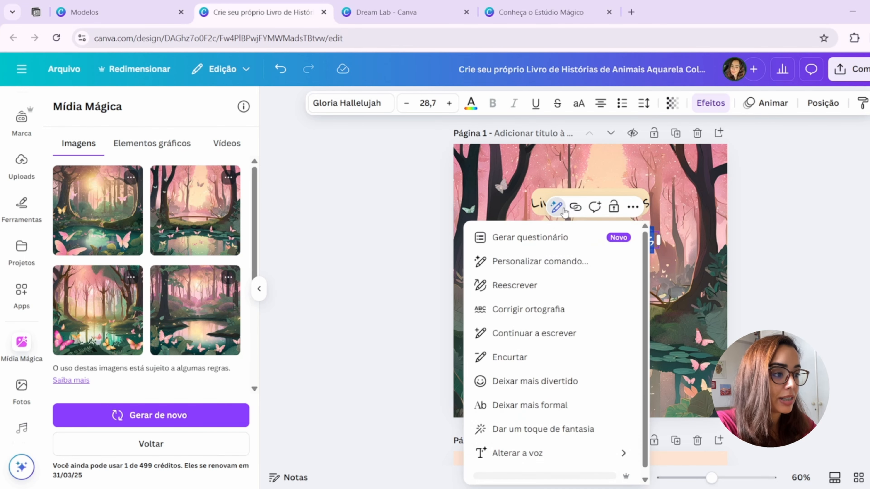
pyautogui.click(555, 210)
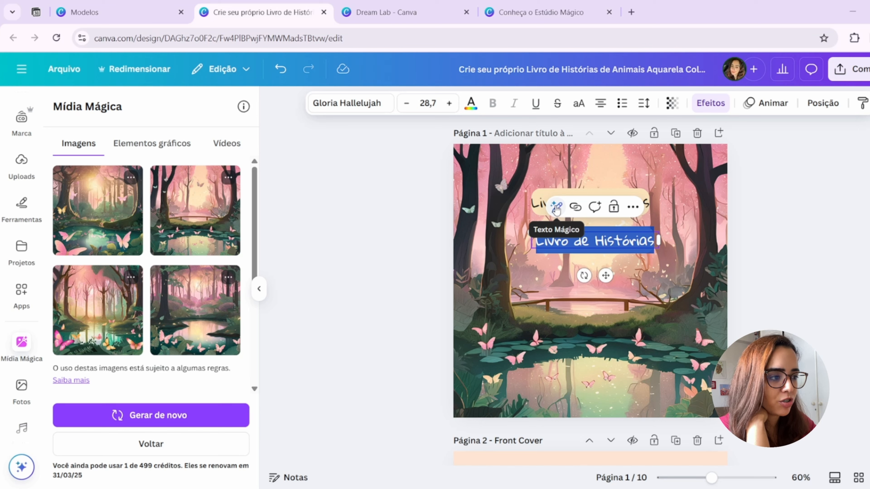
pyautogui.click(556, 208)
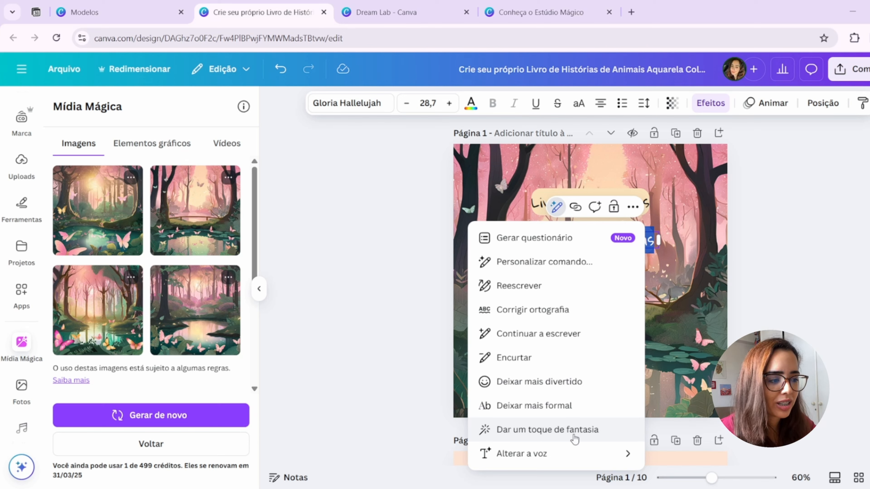
pyautogui.click(662, 285)
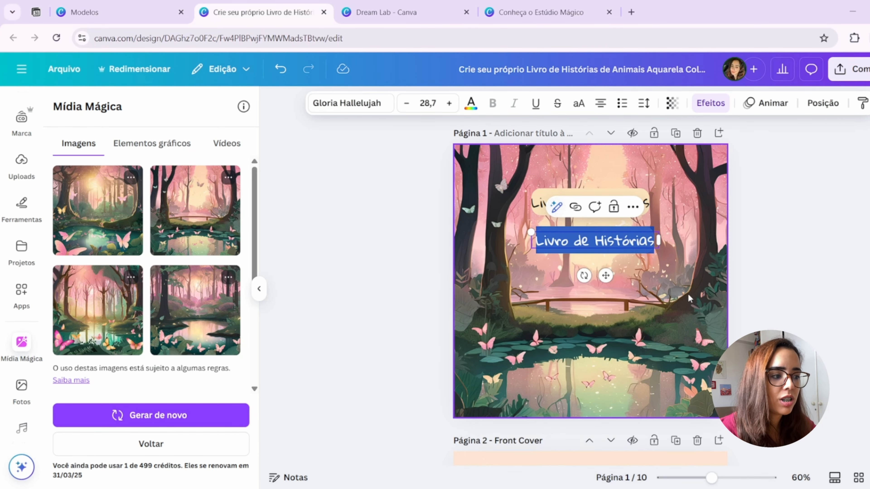
# - Replace the duplicated title's text with "Floresta encantada" and widen its box so it fits on one line
pyautogui.doubleClick(621, 249)
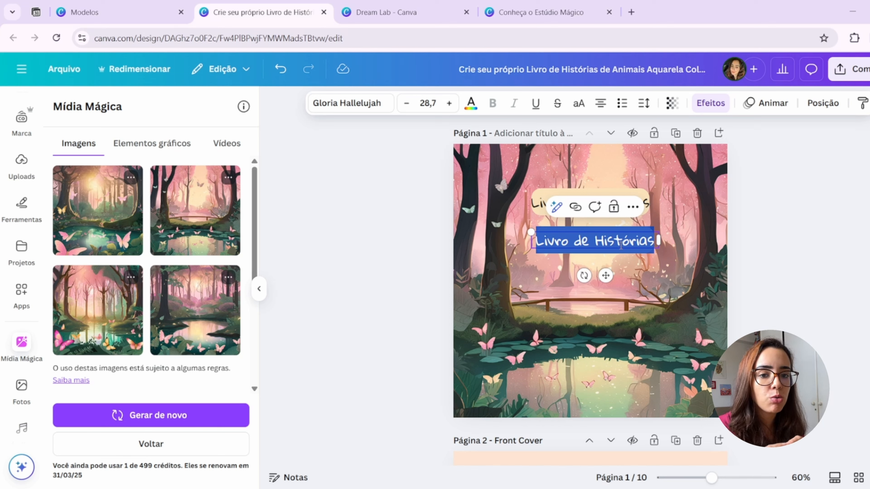
pyautogui.write('Fantasia')
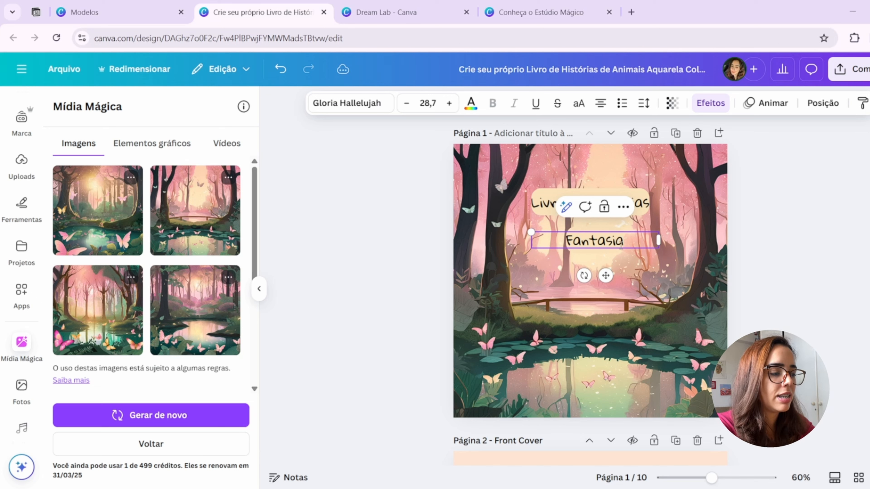
pyautogui.press('BackSpace')
pyautogui.press('BackSpace')
pyautogui.press('BackSpace')
pyautogui.press('BackSpace')
pyautogui.press('BackSpace')
pyautogui.press('BackSpace')
pyautogui.press('BackSpace')
pyautogui.write('lore')
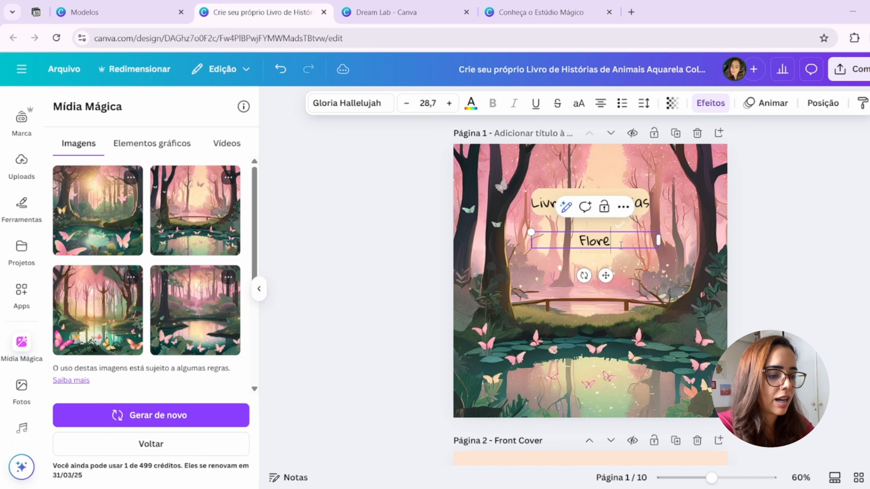
pyautogui.write('sta encanta')
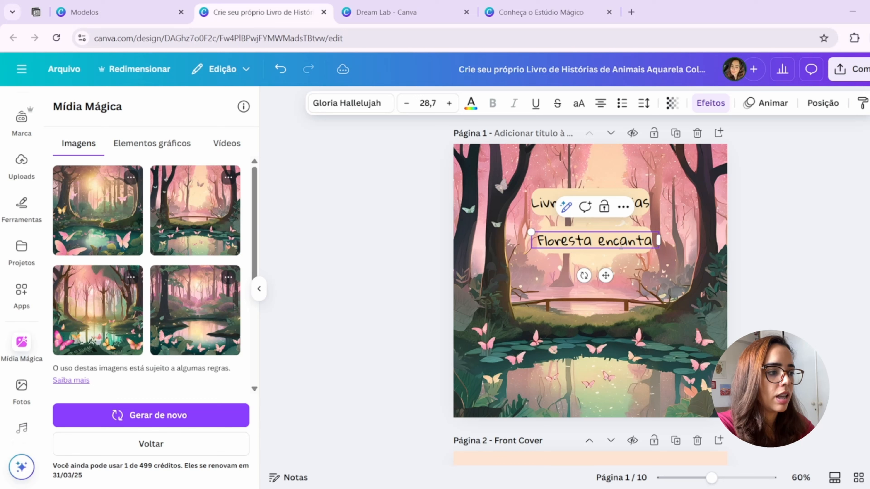
pyautogui.write('da')
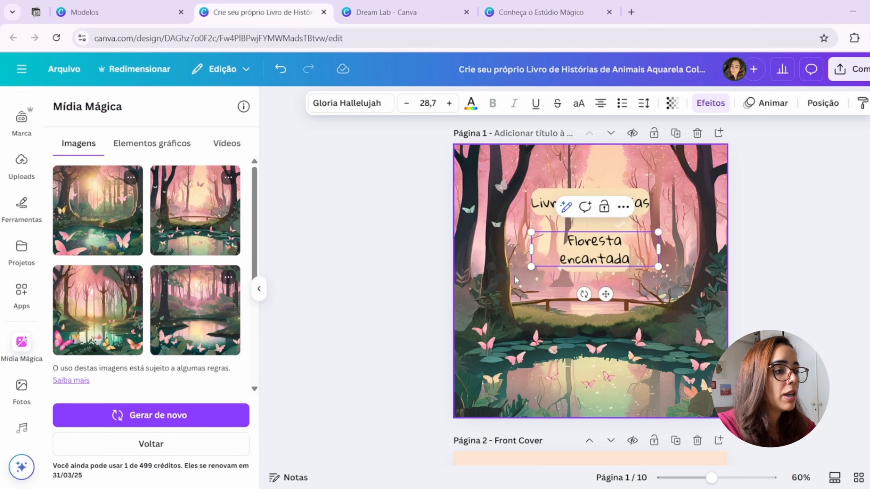
pyautogui.moveTo(529, 252); pyautogui.dragTo(516, 251)
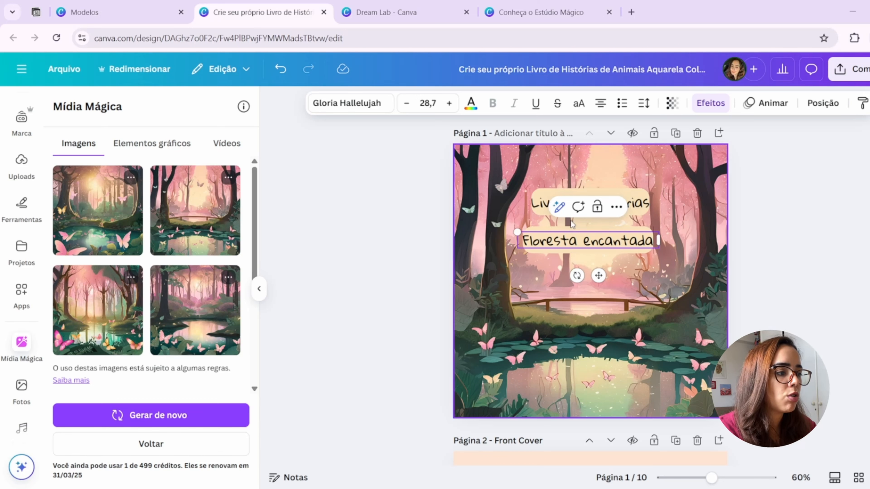
# - Try Texto Mágico's "Dar um toque de fantasia" on the "Floresta encantada" subtitle
pyautogui.click(559, 207)
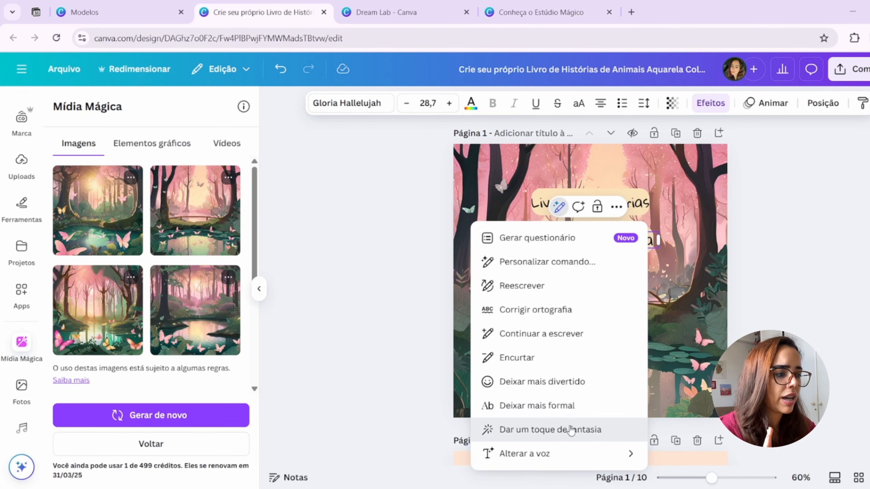
pyautogui.click(563, 429)
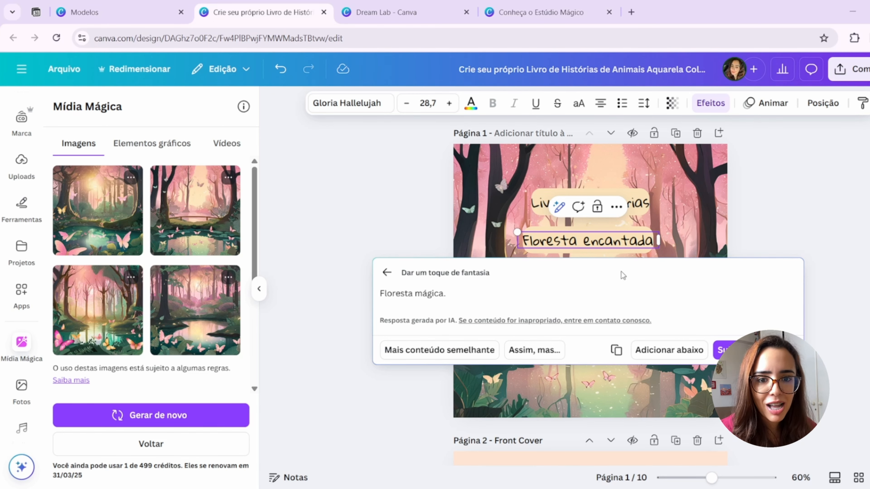
pyautogui.click(634, 240)
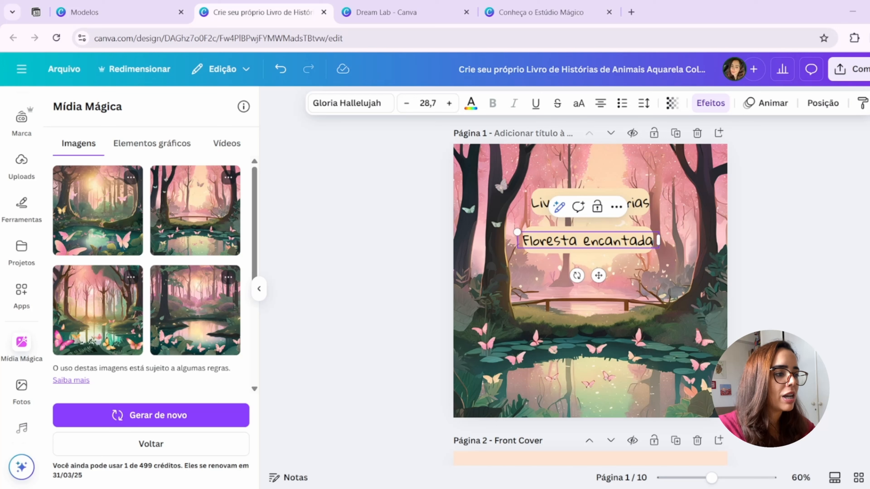
# - Extend the subtitle with "dos povos antigos" after "Floresta encantada"
pyautogui.write('dos povos')
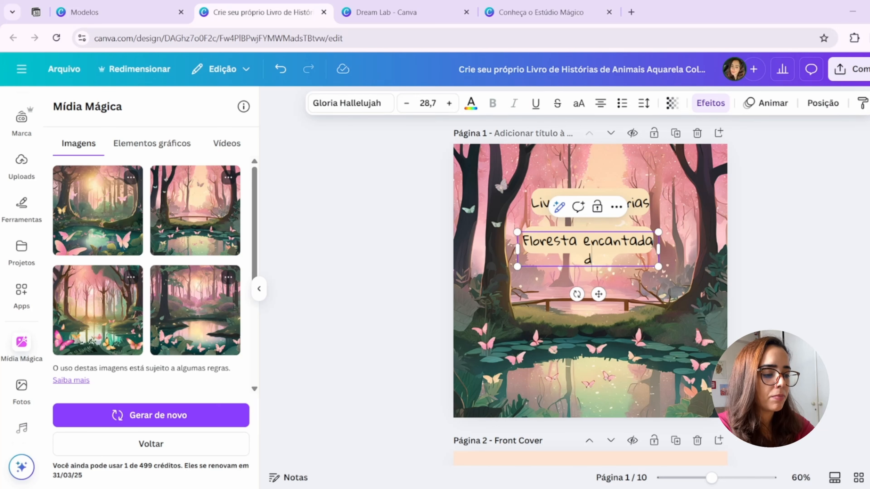
pyautogui.write(' antigos')
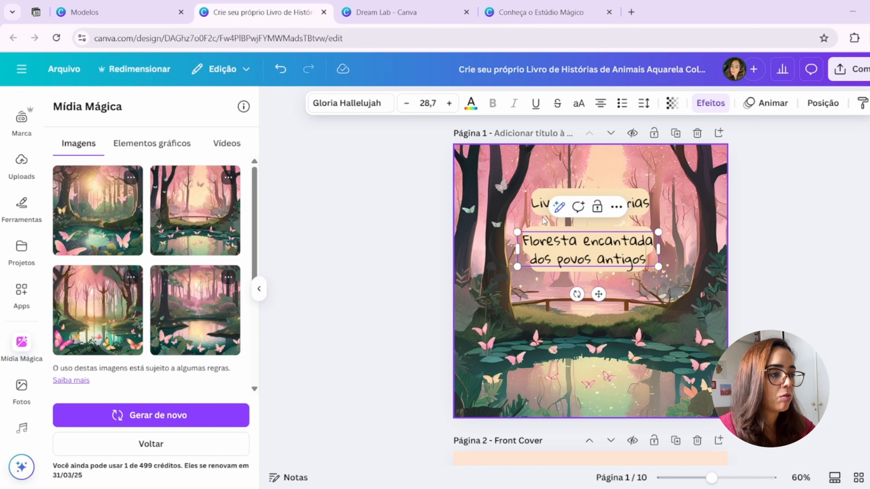
# - Try "Dar um toque de fantasia" on the longer subtitle "Floresta encantada dos povos antigos"
pyautogui.click(560, 206)
pyautogui.click(531, 432)
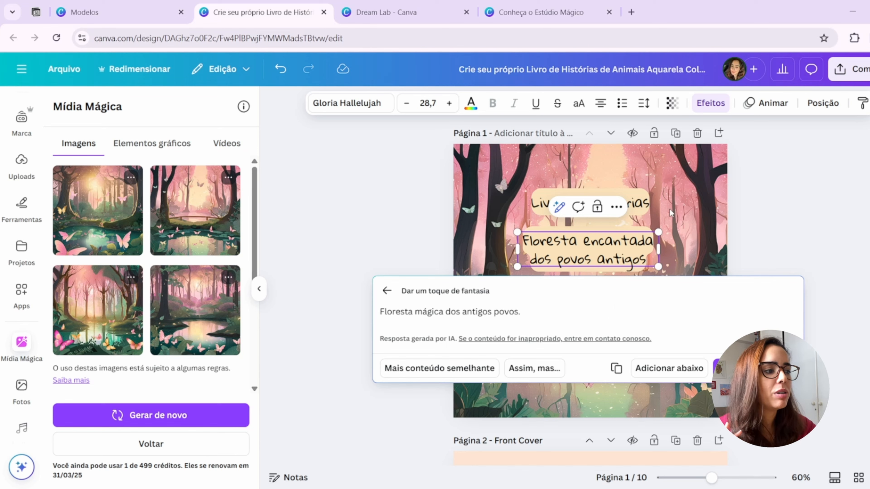
pyautogui.click(717, 230)
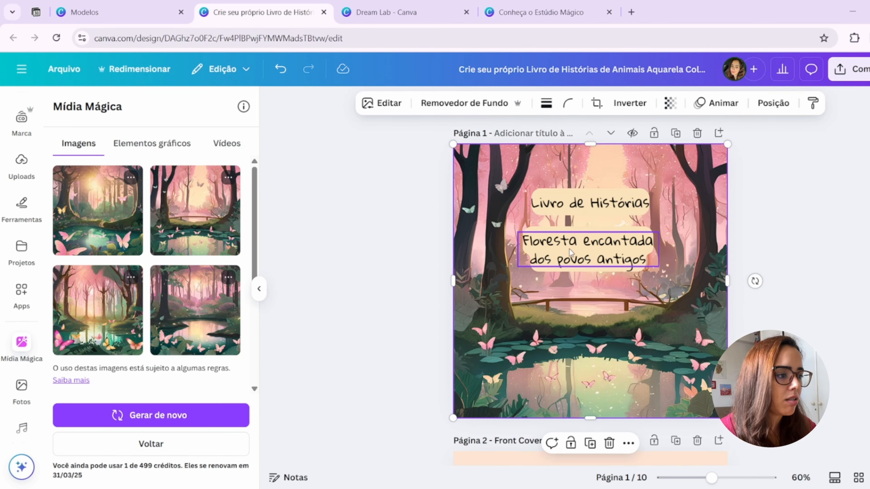
# - Shrink the two-line subtitle to size 24,5 and move it up, centered directly beneath the title
pyautogui.click(579, 262)
pyautogui.doubleClick(568, 263)
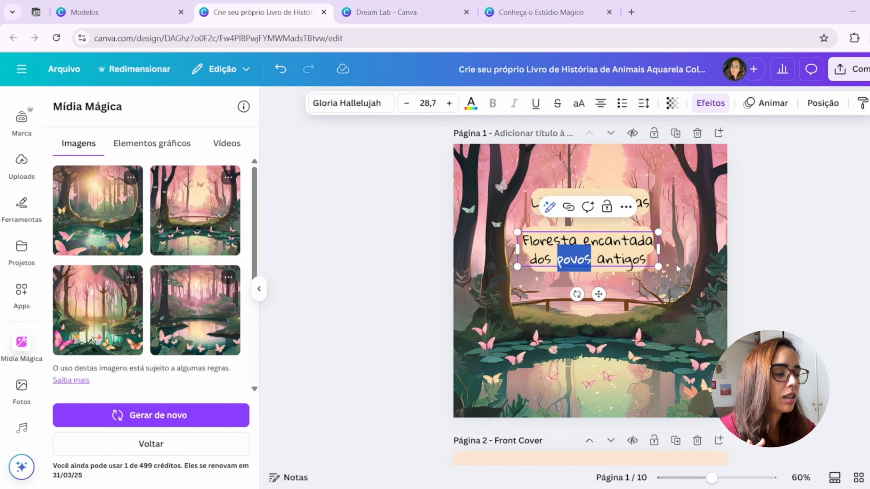
pyautogui.click(677, 266)
pyautogui.click(559, 267)
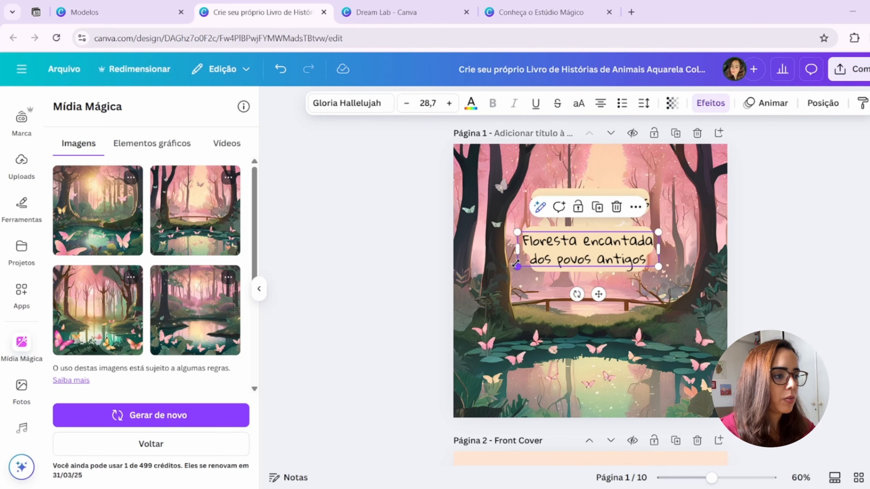
pyautogui.moveTo(516, 263); pyautogui.dragTo(541, 257)
pyautogui.moveTo(599, 245); pyautogui.dragTo(599, 227)
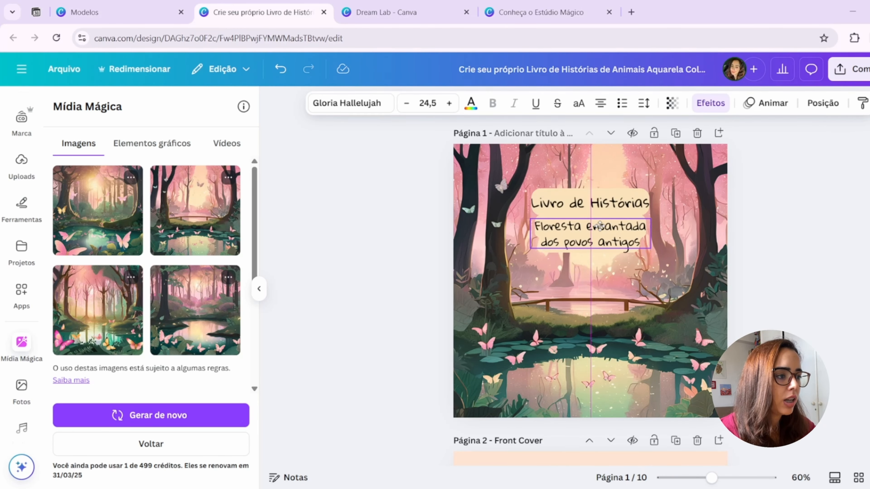
# - Enlarge the "Livro de Histórias" title, recenter it above the subtitle, and move the subtitle slightly down
pyautogui.click(603, 204)
pyautogui.moveTo(651, 193); pyautogui.dragTo(682, 179)
pyautogui.moveTo(635, 201); pyautogui.dragTo(617, 199)
pyautogui.moveTo(619, 237); pyautogui.dragTo(613, 249)
# - Try pink for the subtitle's Fundo effect, settle on light yellow, and center the subtitle beneath the title
pyautogui.click(710, 103)
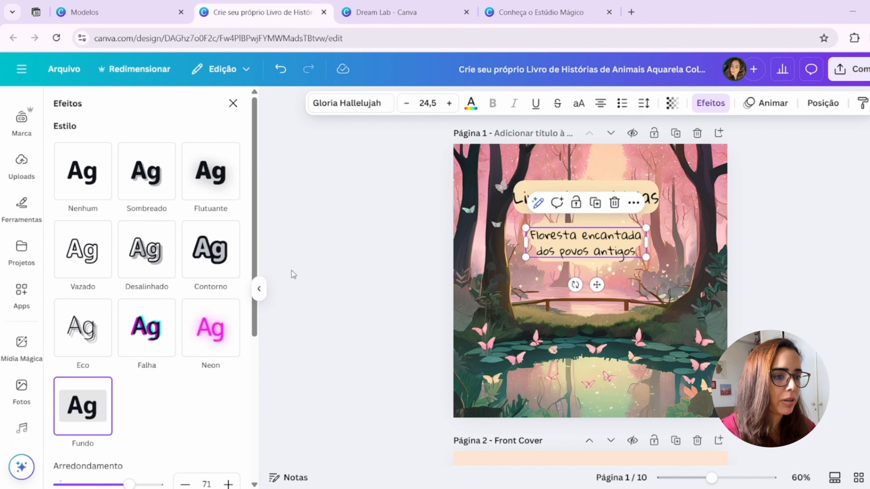
pyautogui.scroll(-6, 186, 388)
pyautogui.click(226, 357)
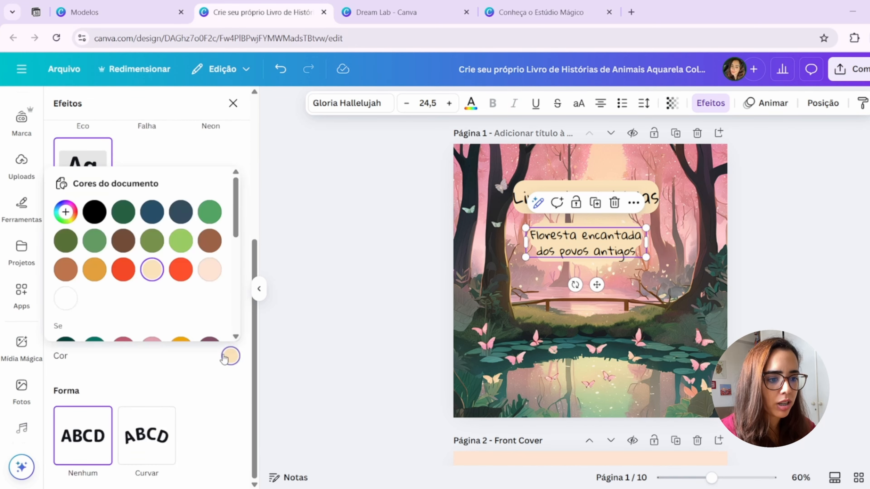
pyautogui.scroll(-2, 179, 209)
pyautogui.click(159, 289)
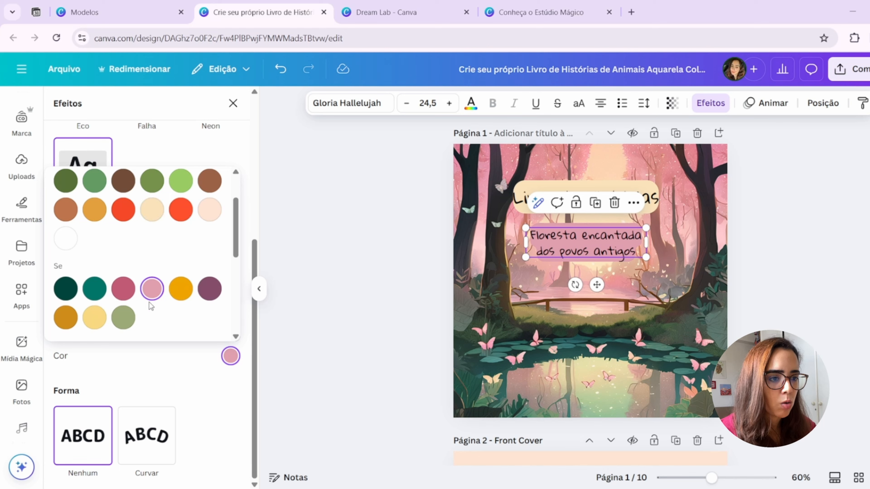
pyautogui.click(94, 317)
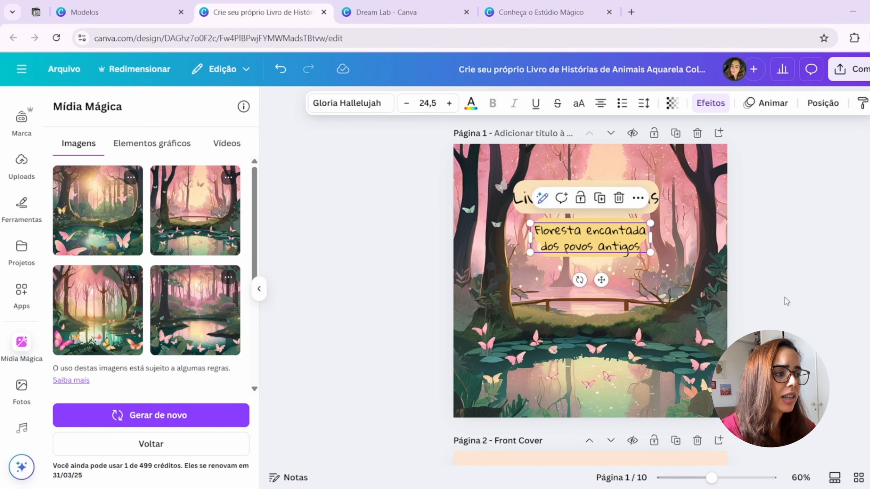
pyautogui.click(784, 299)
pyautogui.scroll(-3, 787, 310)
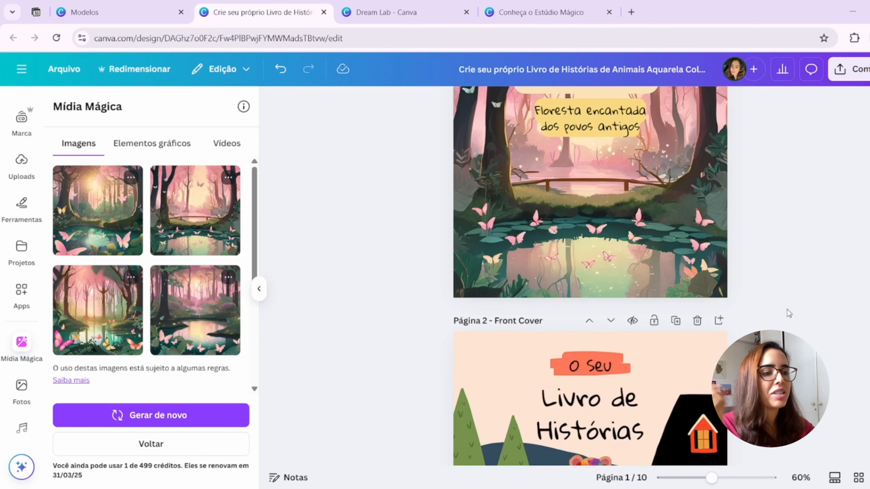
# - Try adjusting the transparency of the forest background image on page 1, leaving it at 100
pyautogui.scroll(-5, 786, 310)
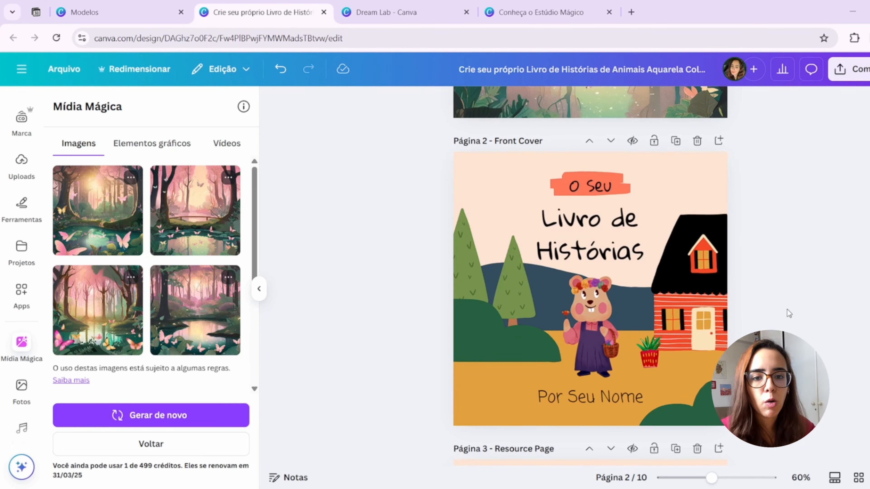
pyautogui.scroll(8, 787, 309)
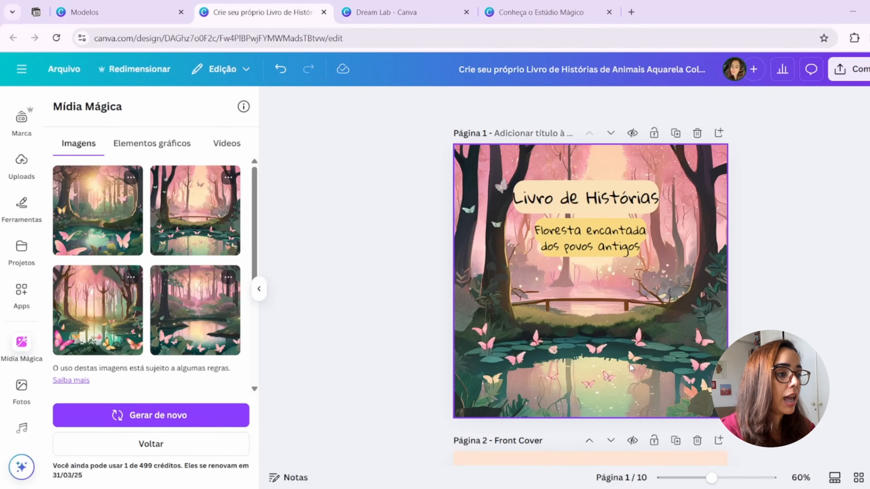
pyautogui.click(631, 369)
pyautogui.click(670, 103)
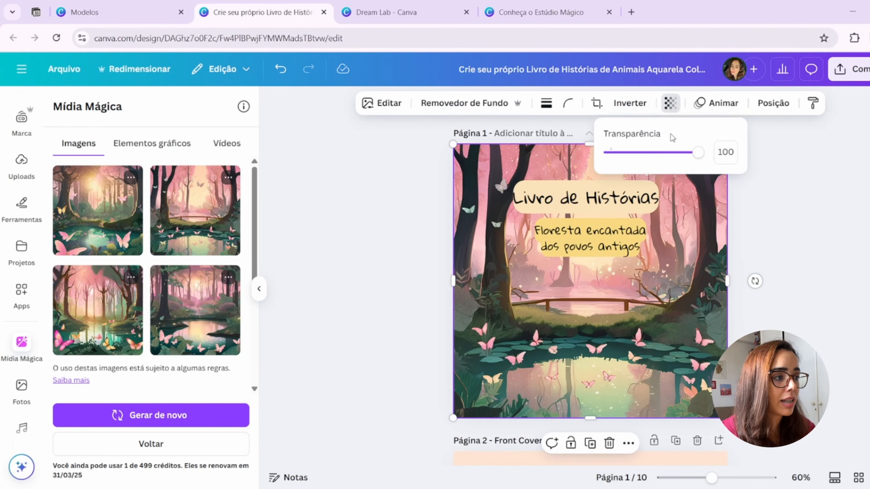
pyautogui.moveTo(697, 152); pyautogui.dragTo(734, 170)
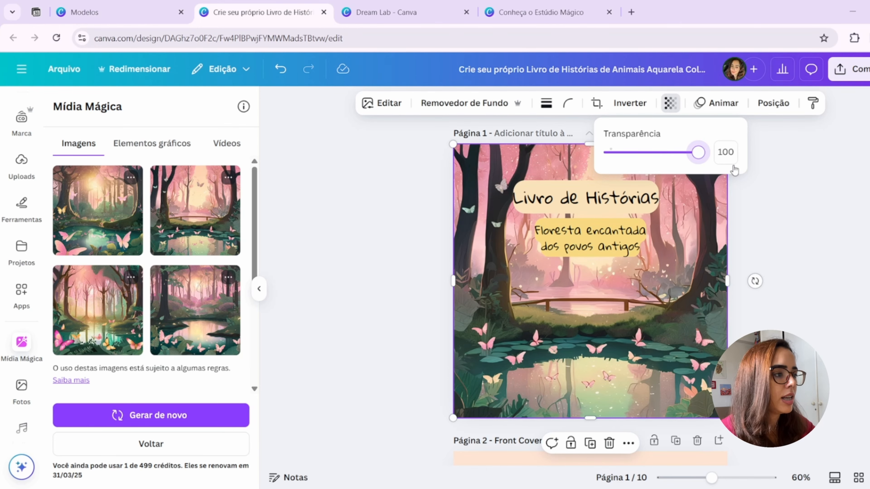
pyautogui.click(800, 272)
# - Replace the Fundo effect on the "Floresta encantada dos povos antigos" subtitle with the Contorno effect
pyautogui.scroll(-5, 799, 272)
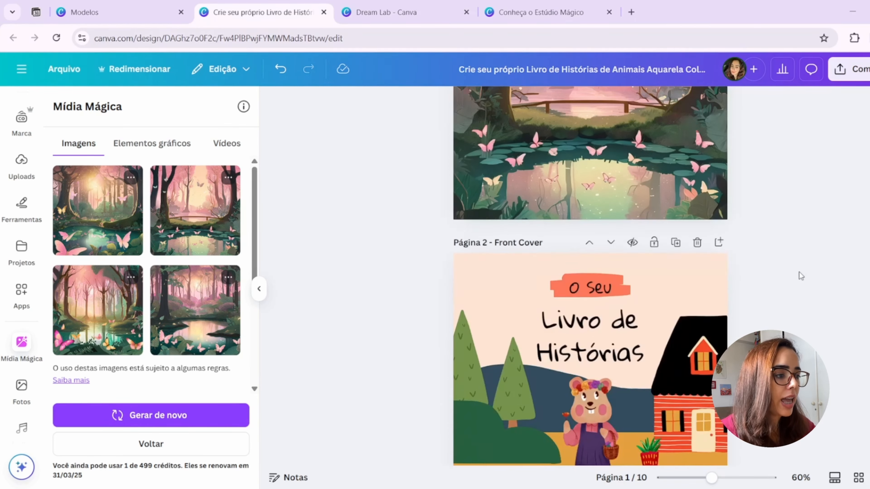
pyautogui.scroll(-5, 799, 272)
pyautogui.scroll(-2, 793, 285)
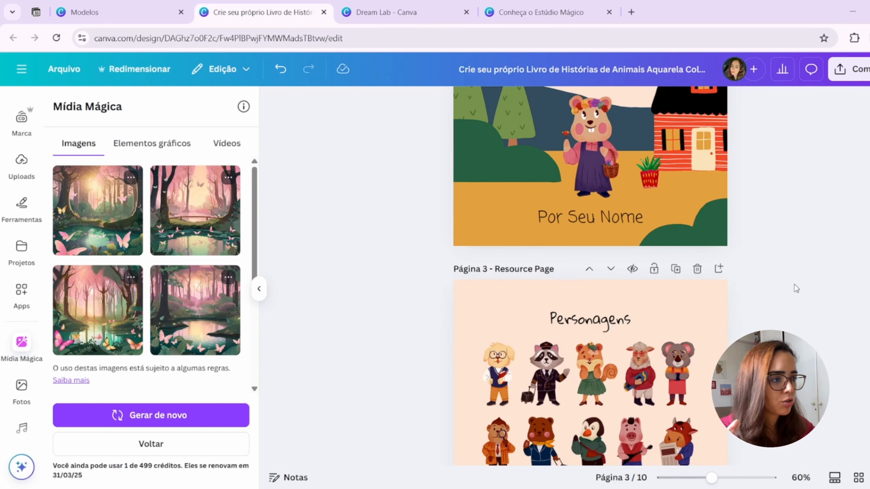
pyautogui.scroll(10, 794, 284)
pyautogui.click(591, 244)
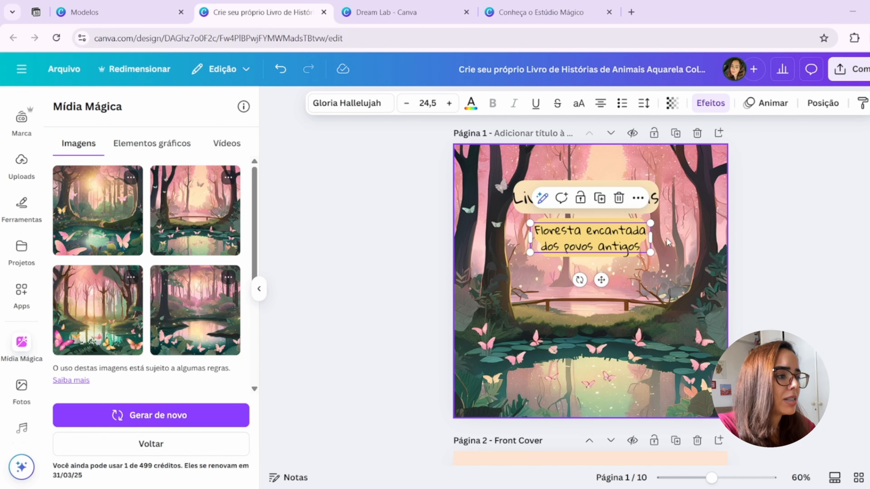
pyautogui.click(710, 103)
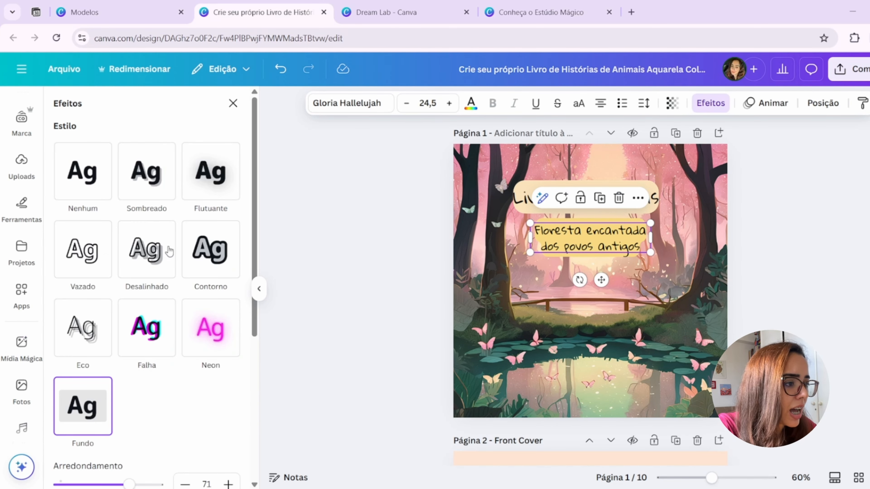
pyautogui.click(219, 267)
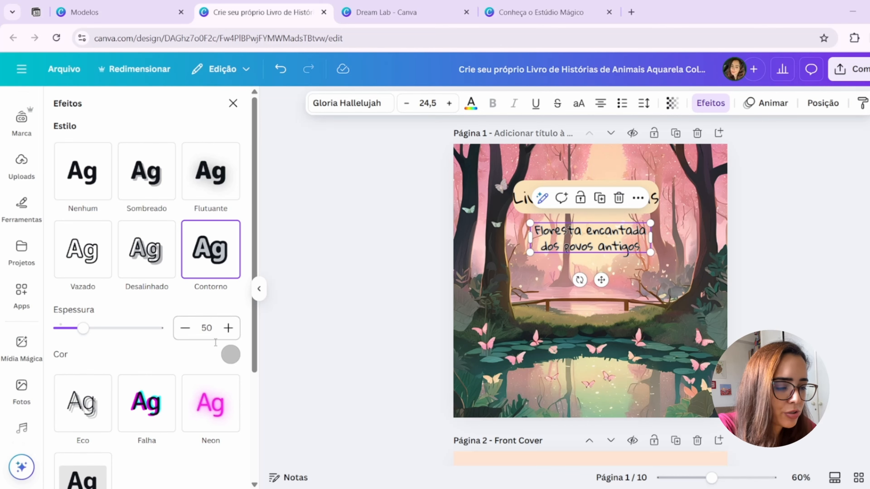
pyautogui.click(492, 357)
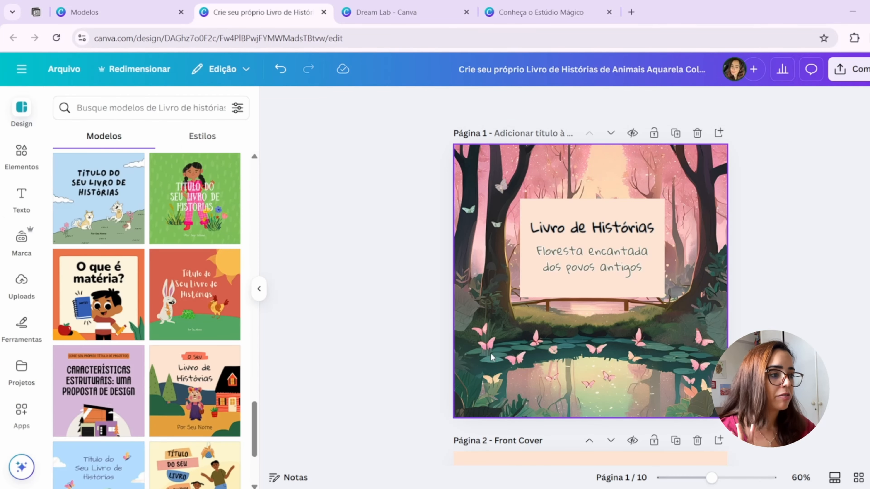
# - Move the peach box with its title and subtitle down to the middle of the page 1 cover
pyautogui.click(561, 210)
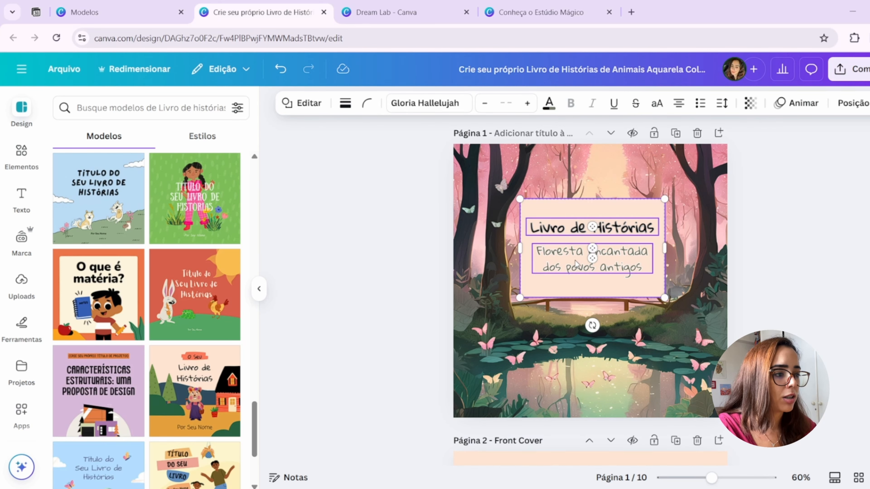
pyautogui.moveTo(575, 263); pyautogui.dragTo(581, 291)
pyautogui.click(795, 275)
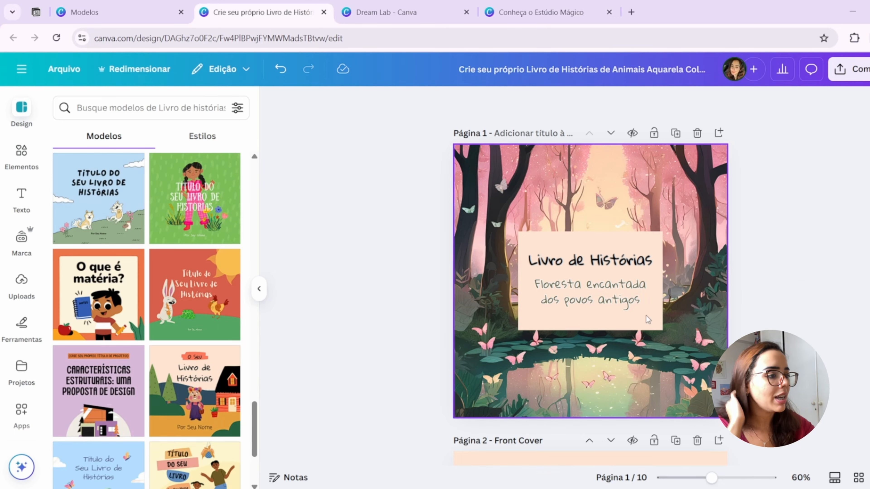
# - Examine the Front Cover page and browse the storybook template designs for comparison with the new cover
pyautogui.scroll(-10, 644, 313)
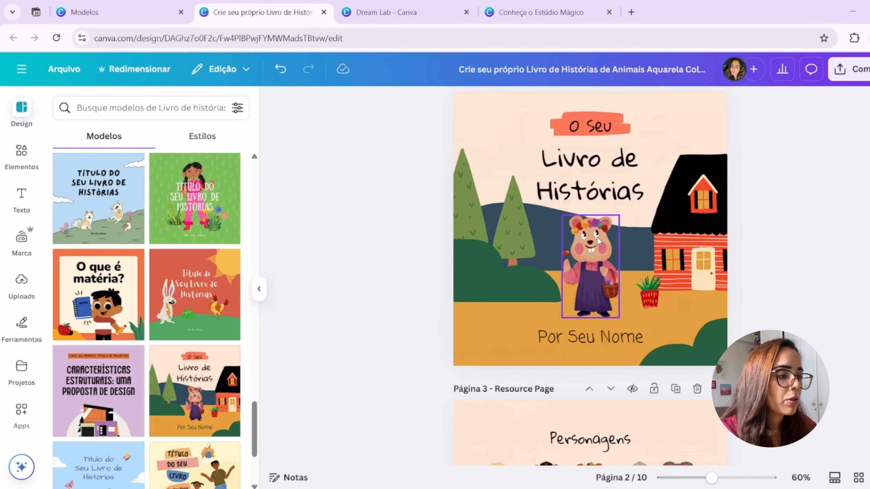
pyautogui.scroll(2, 599, 291)
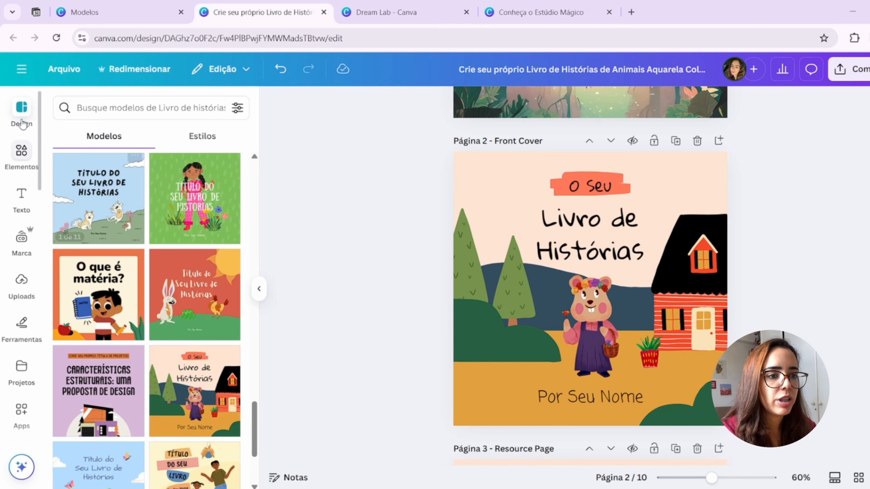
pyautogui.click(22, 112)
pyautogui.scroll(-20, 122, 207)
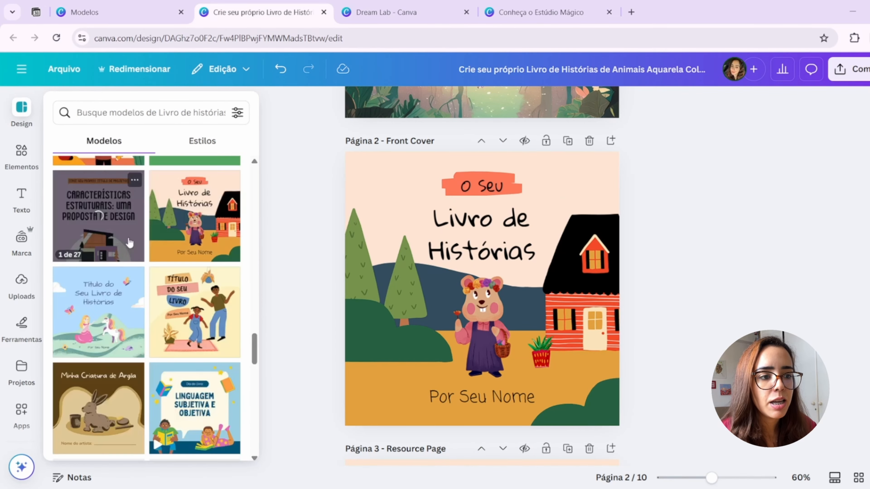
pyautogui.scroll(-5, 191, 274)
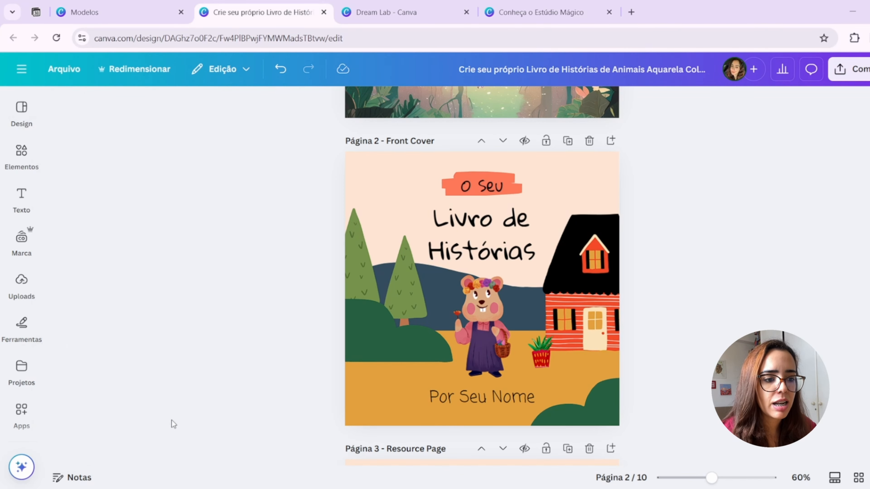
pyautogui.click(21, 112)
pyautogui.scroll(-10, 130, 269)
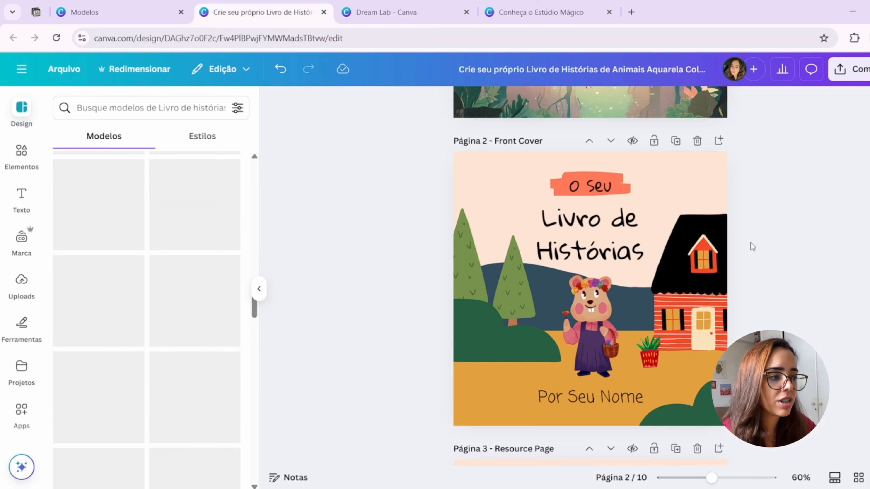
pyautogui.scroll(5, 751, 247)
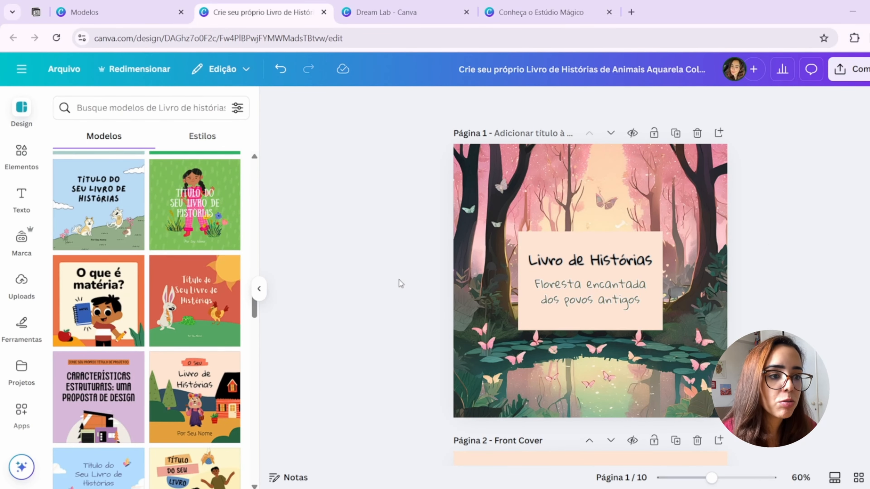
# - Reopen the forest images generated in Mídia Mágica and review their prompt text
pyautogui.scroll(-2, 22, 377)
pyautogui.click(22, 403)
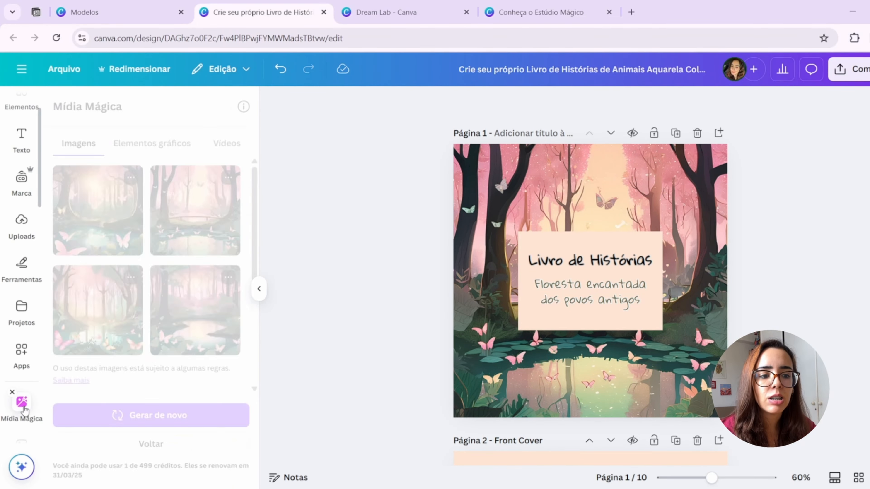
pyautogui.scroll(-2, 255, 296)
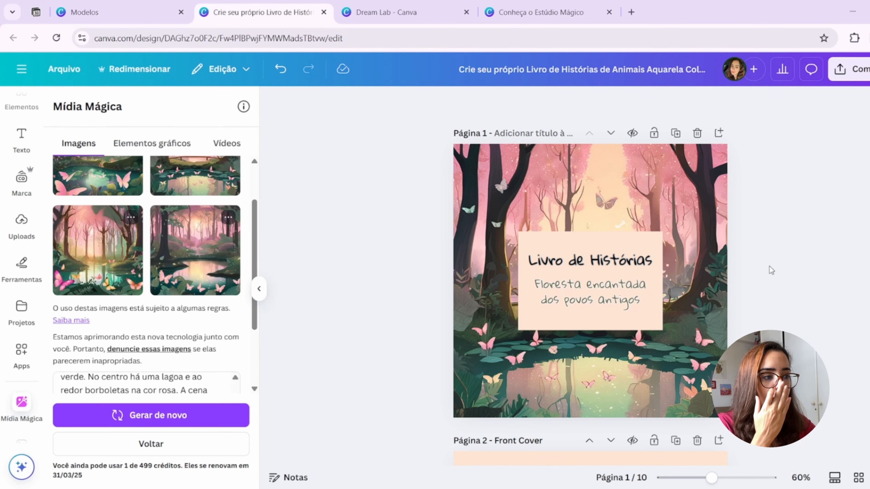